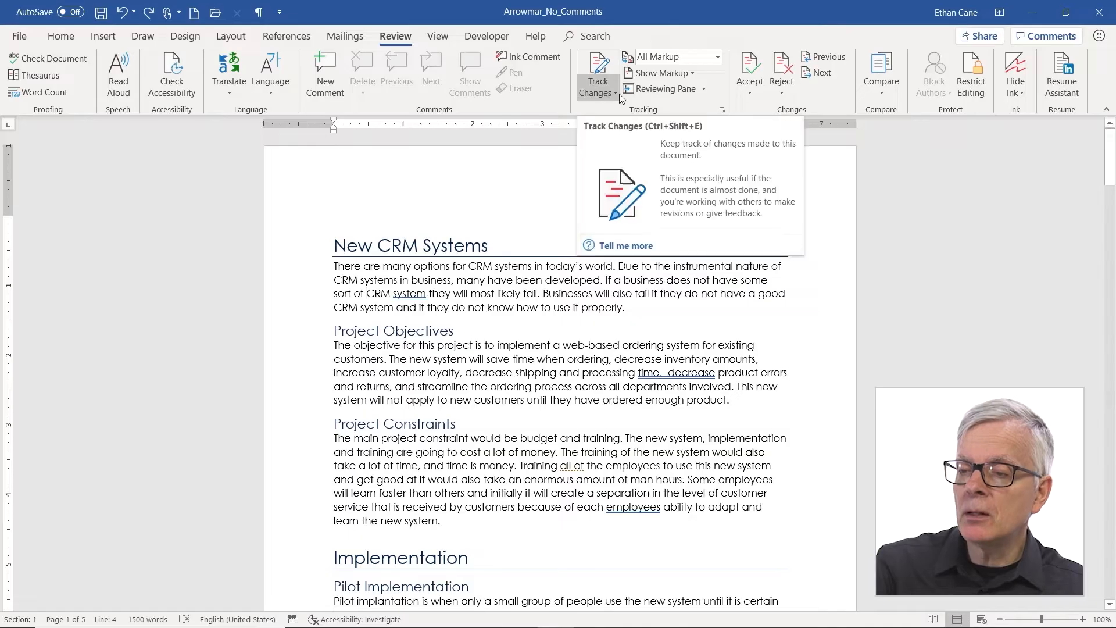
# Step: Switch on Track Changes from the Review tab's Track Changes dropdown
pyautogui.click(615, 93)
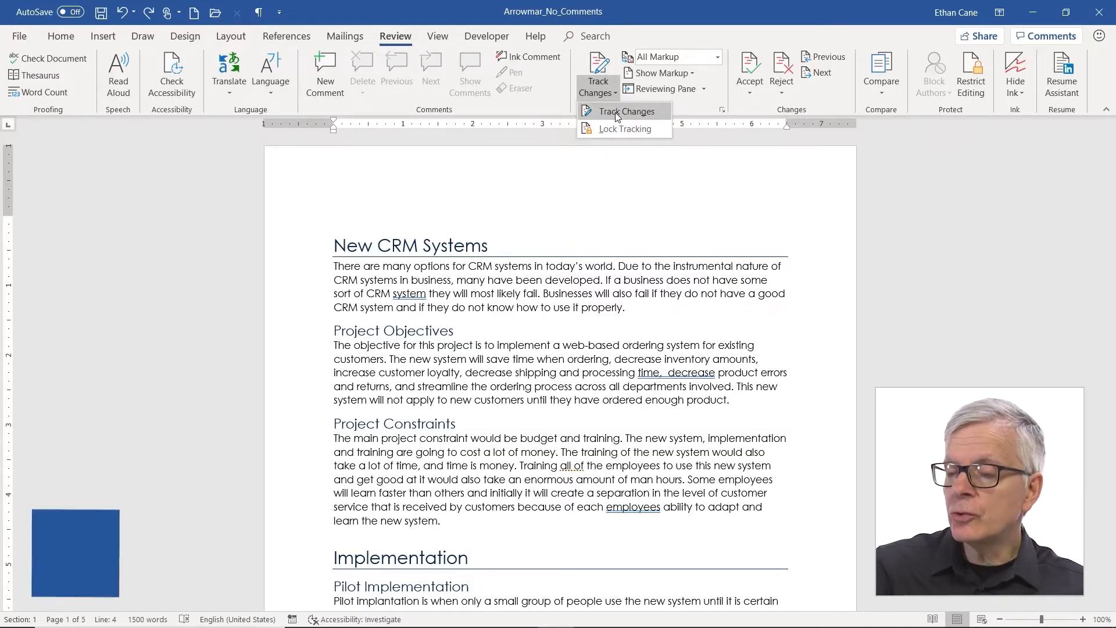
pyautogui.click(617, 113)
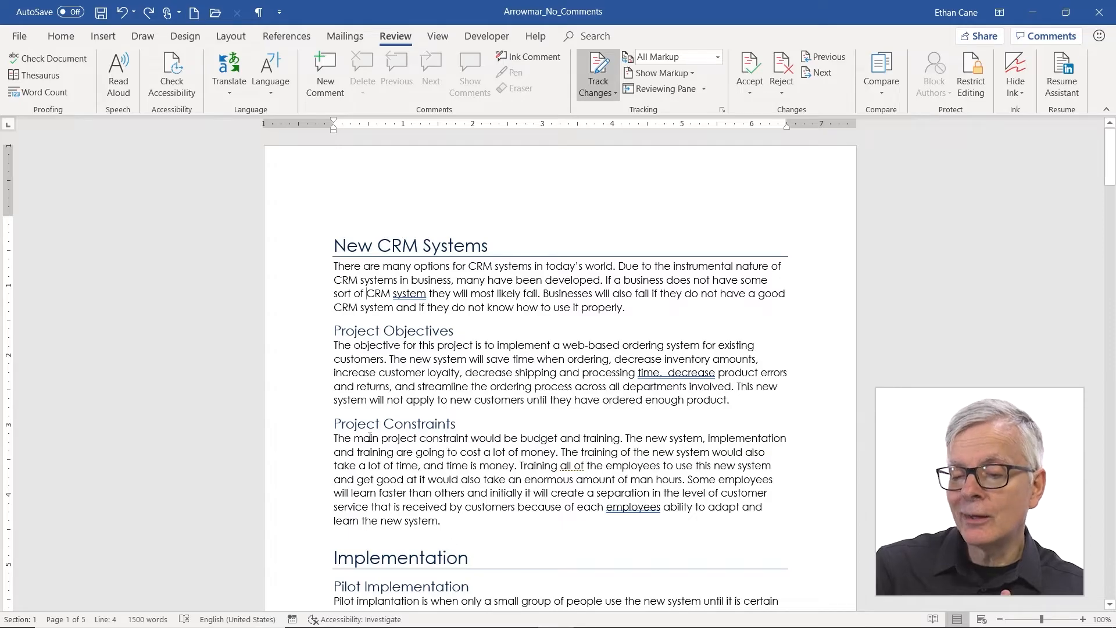
# Step: Delete the word 'main' in Project Constraints as a tracked deletion and check its revision details
pyautogui.doubleClick(370, 438)
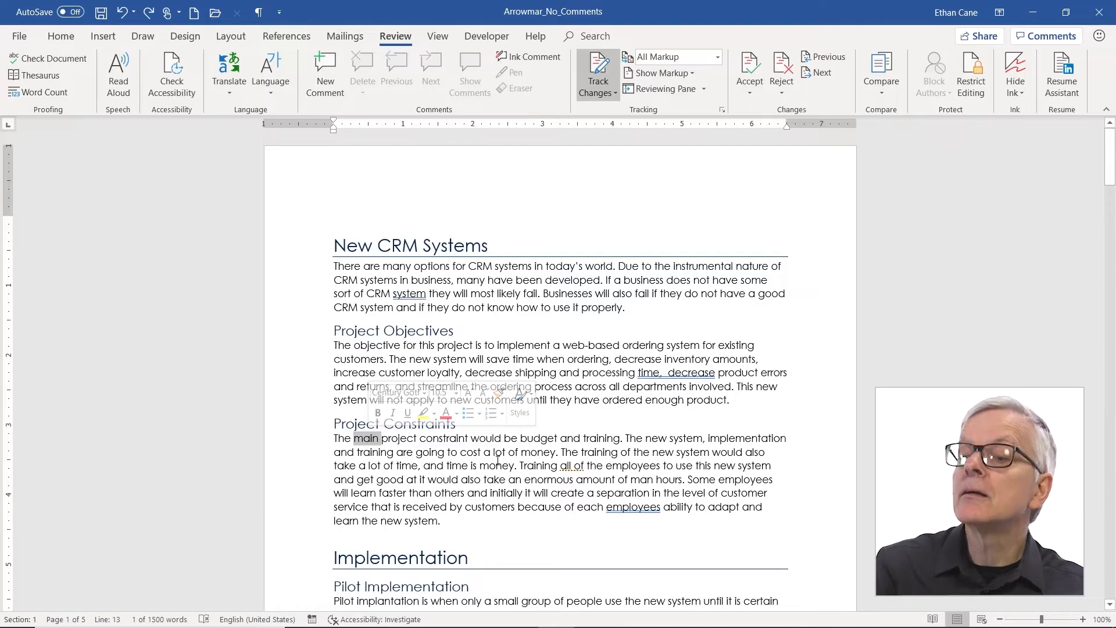
pyautogui.press('Delete')
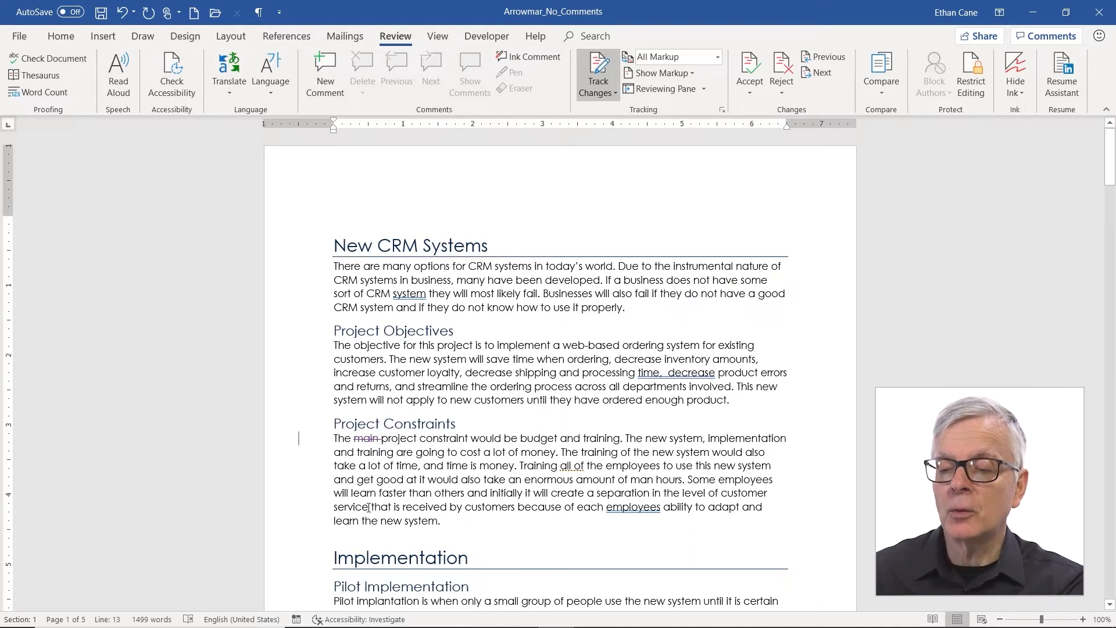
pyautogui.moveTo(357, 442)
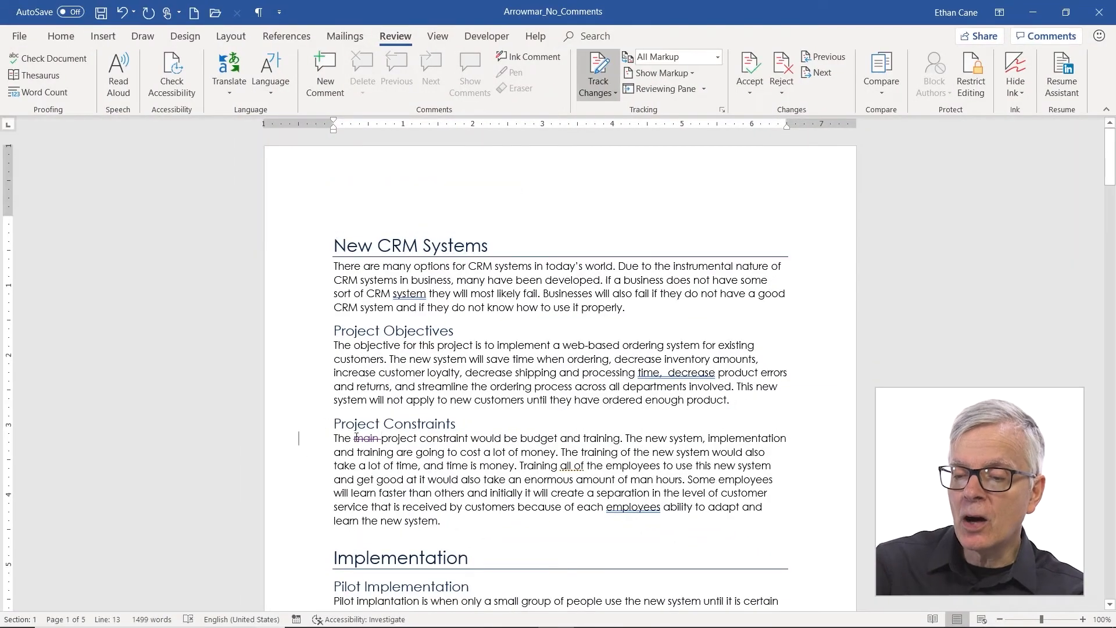
pyautogui.moveTo(364, 436)
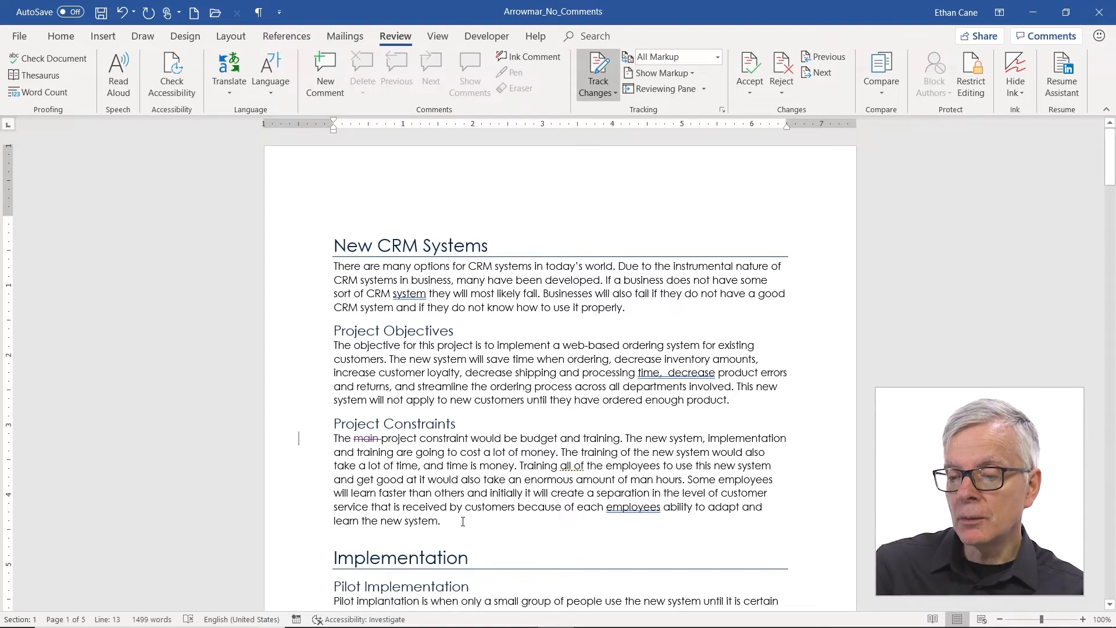
# Step: Add ' A whole new sentence.' after 'learn the new system.' in Project Constraints
pyautogui.write('A')
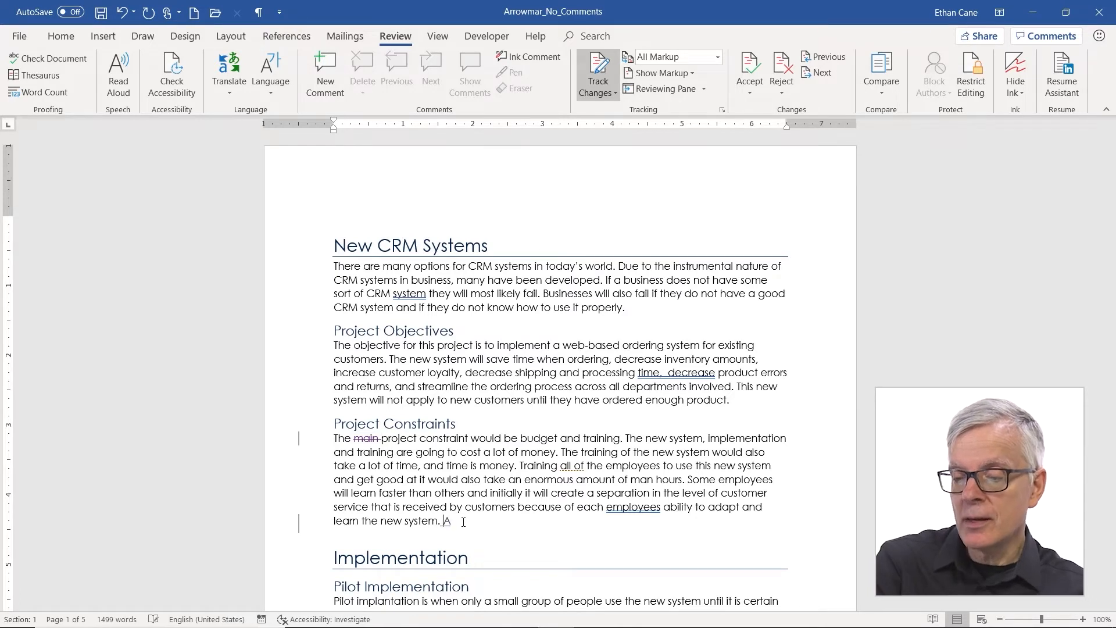
pyautogui.write(' whole ')
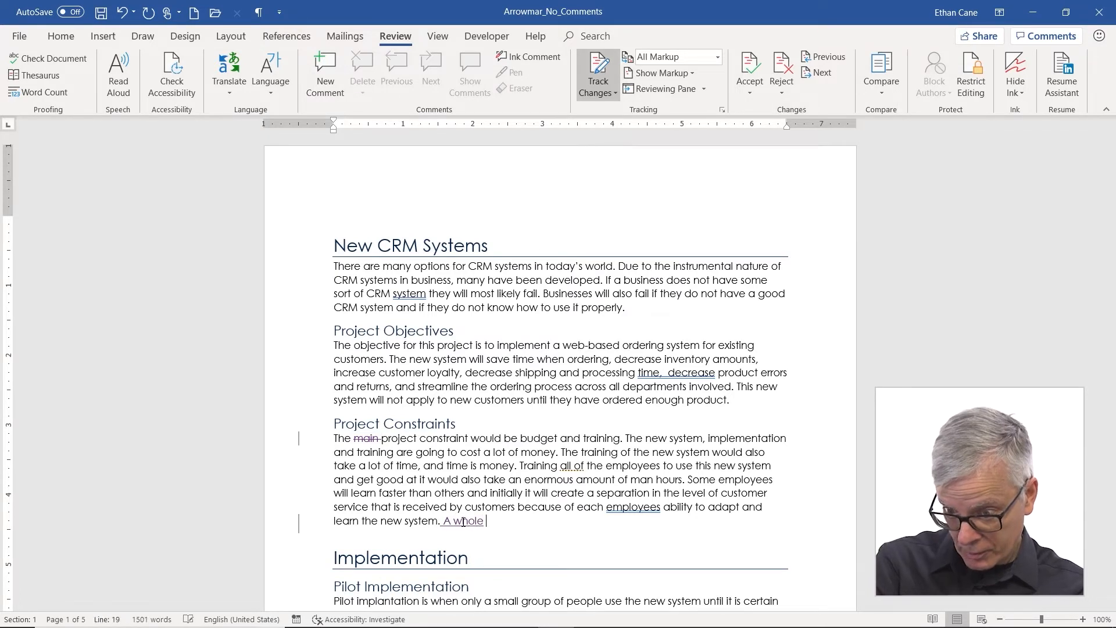
pyautogui.write('new sentence.')
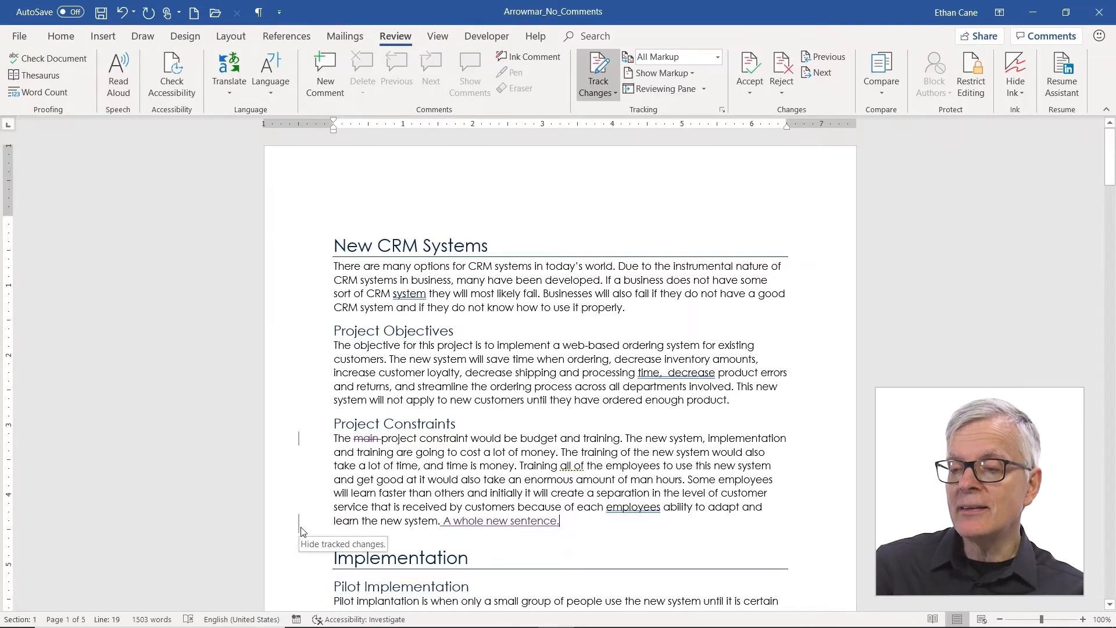
pyautogui.scroll(-6, 517, 507)
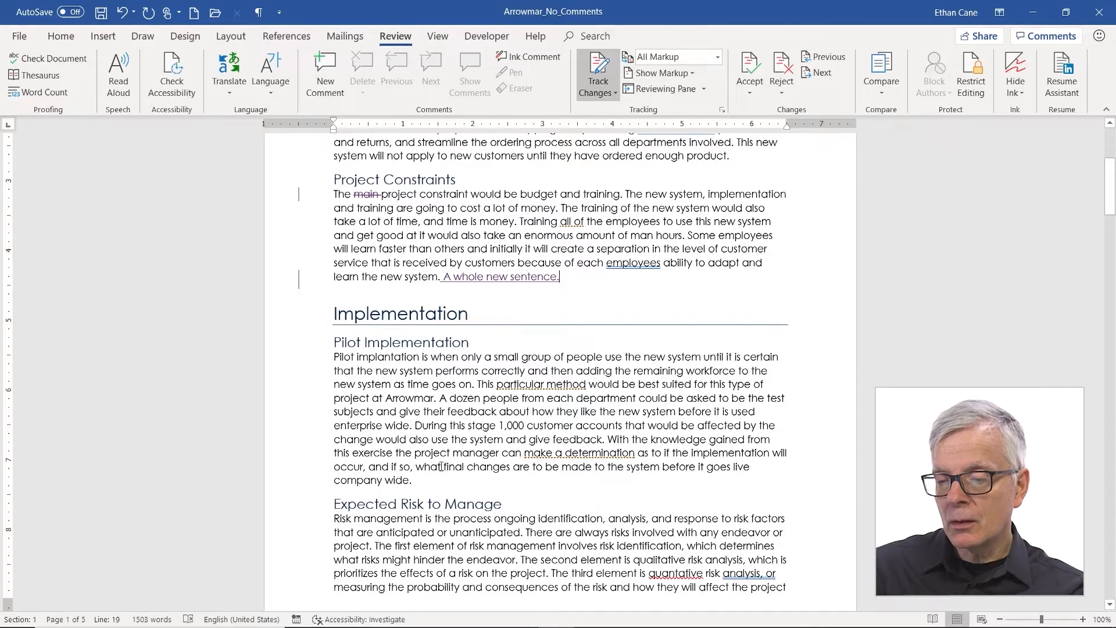
# Step: Bold the word 'final' in Pilot Implementation as a tracked formatting change
pyautogui.doubleClick(454, 466)
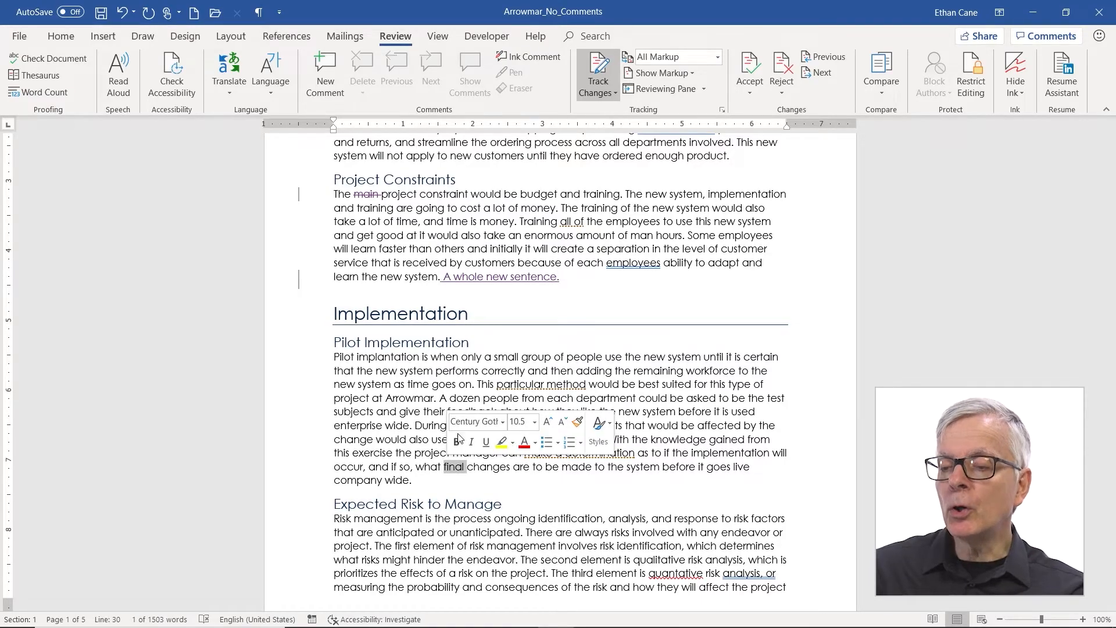
pyautogui.click(457, 441)
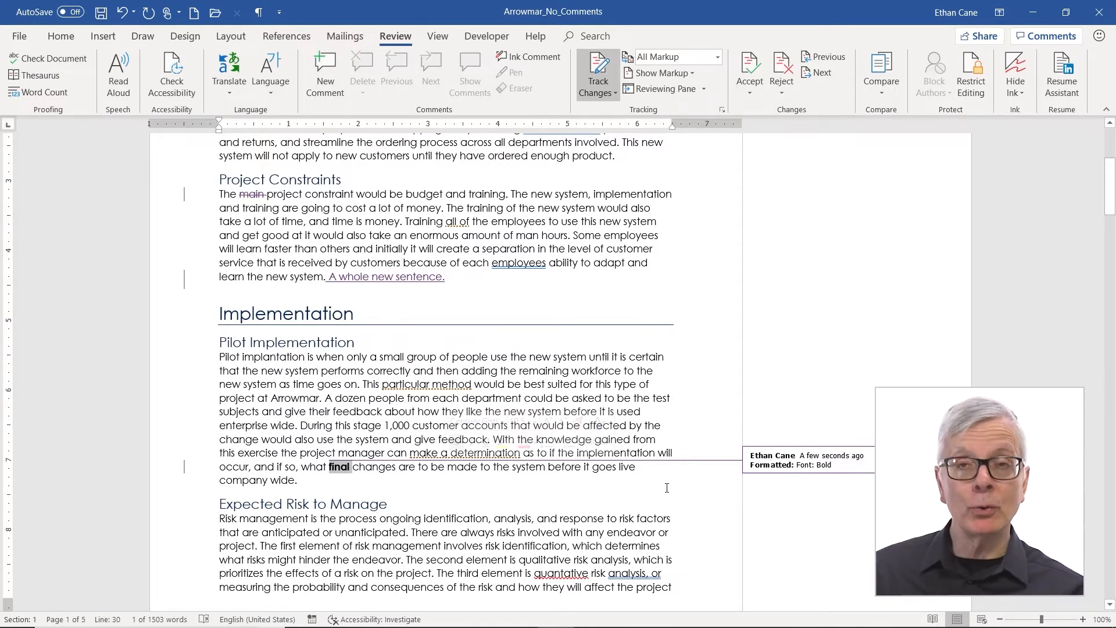
pyautogui.scroll(-10, 614, 558)
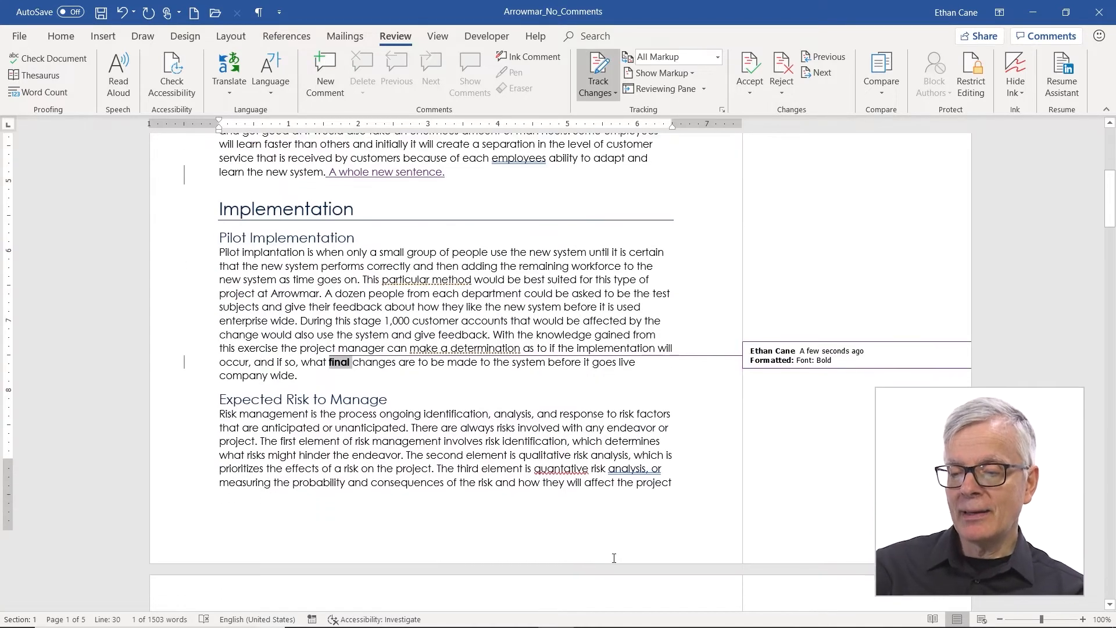
pyautogui.scroll(-11, 614, 557)
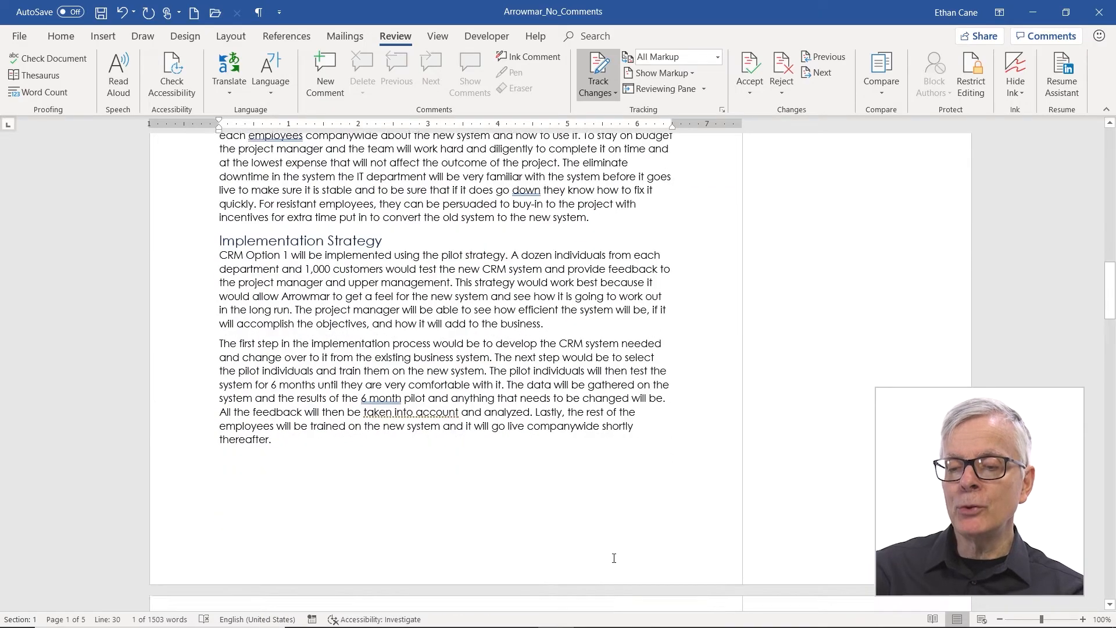
# Step: Drag the 'The first step' paragraph above 'CRM Option 1' under Implementation Strategy
pyautogui.moveTo(186, 344); pyautogui.dragTo(183, 451)
pyautogui.click(183, 343)
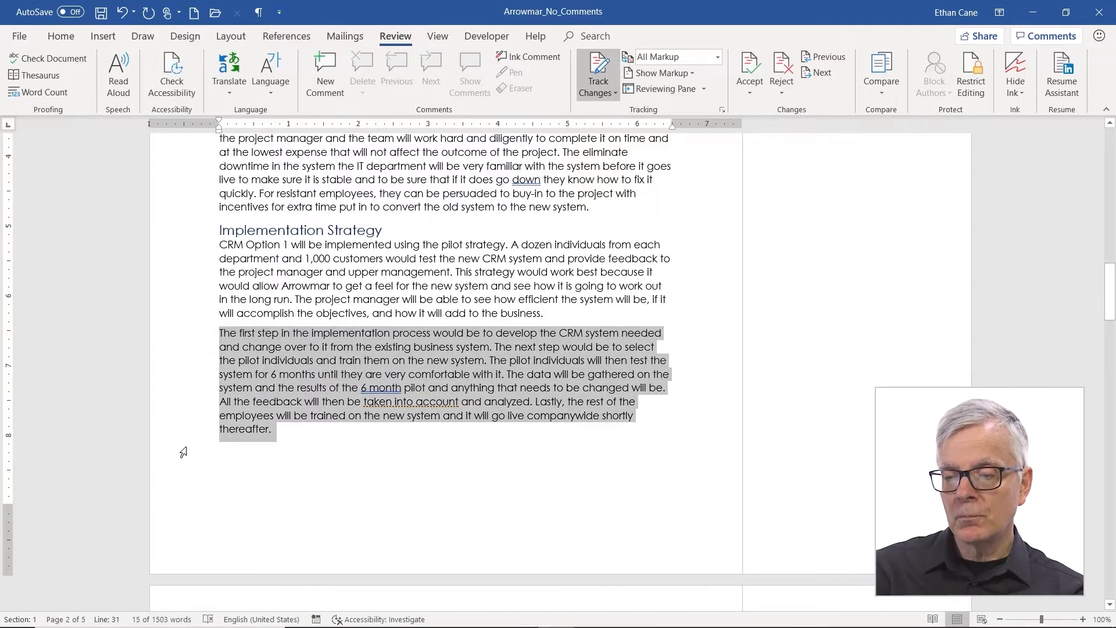
pyautogui.moveTo(234, 349); pyautogui.dragTo(219, 251)
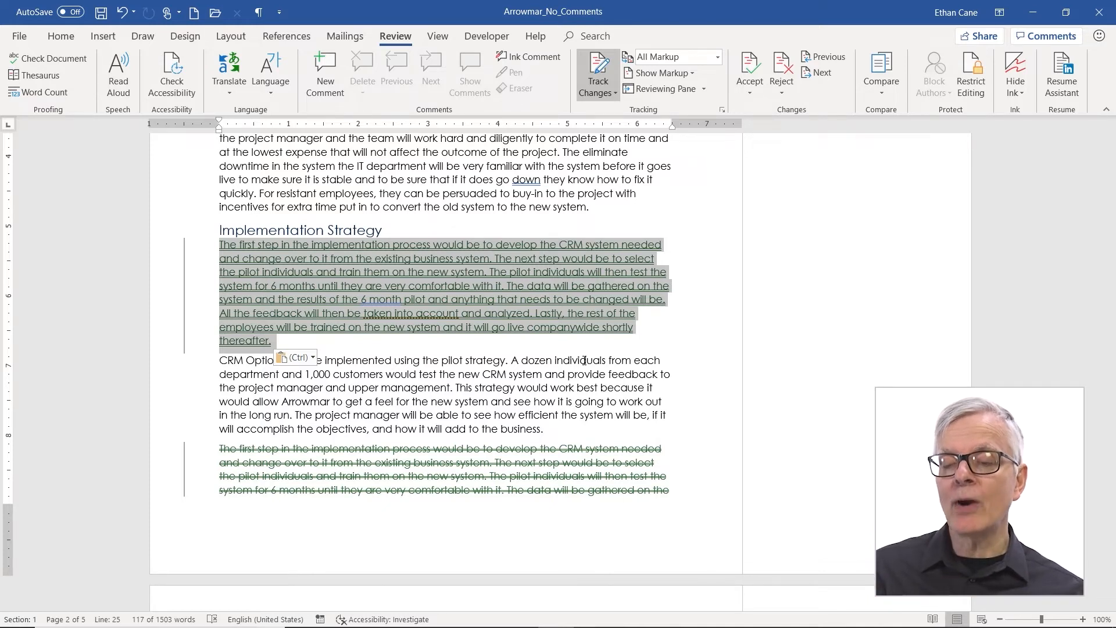
pyautogui.click(664, 326)
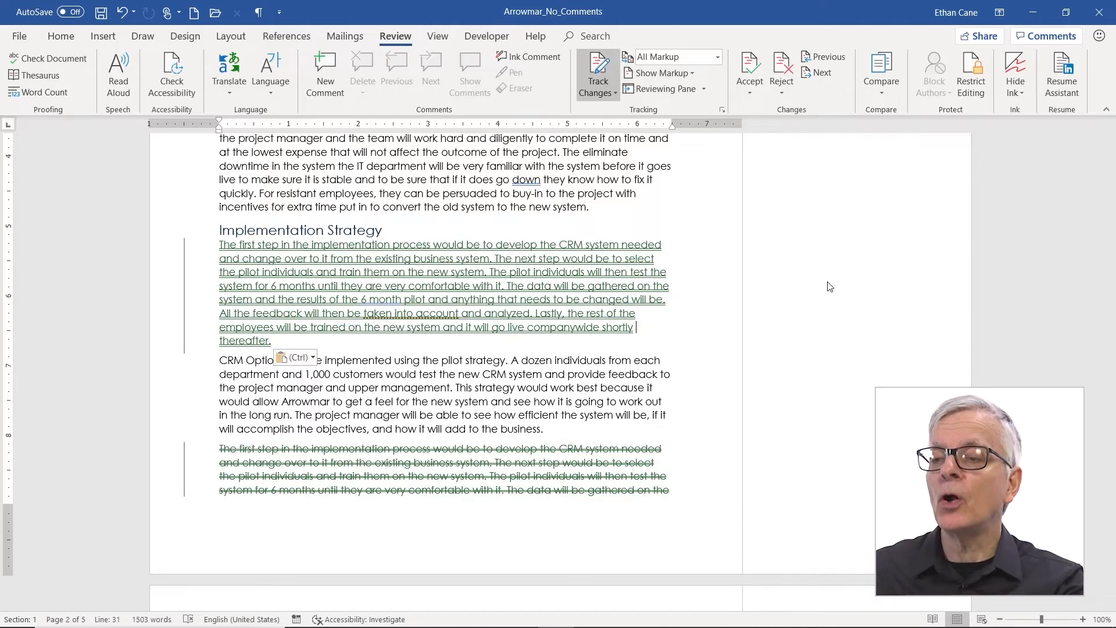
pyautogui.click(718, 57)
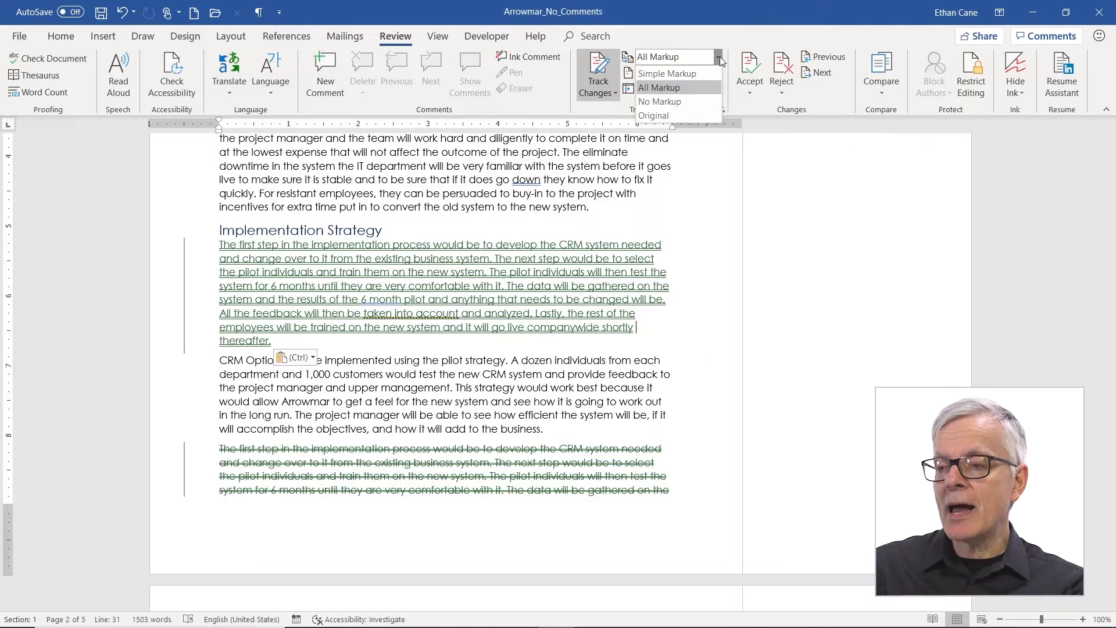
# Step: Use the change bar to switch between Simple Markup and full revision display
pyautogui.click(695, 74)
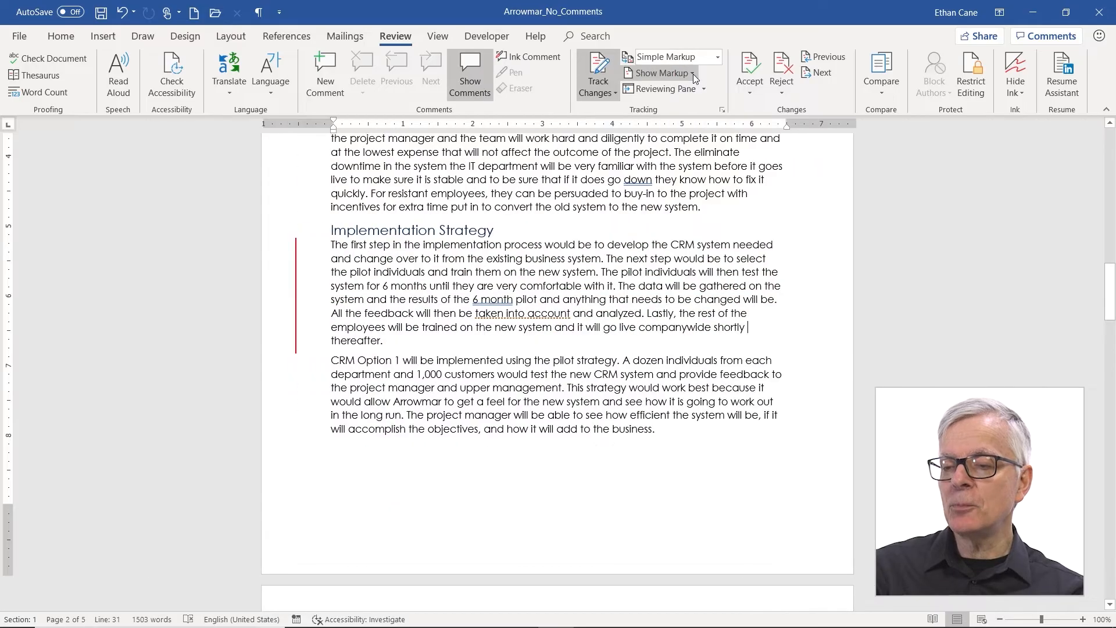
pyautogui.scroll(15, 726, 268)
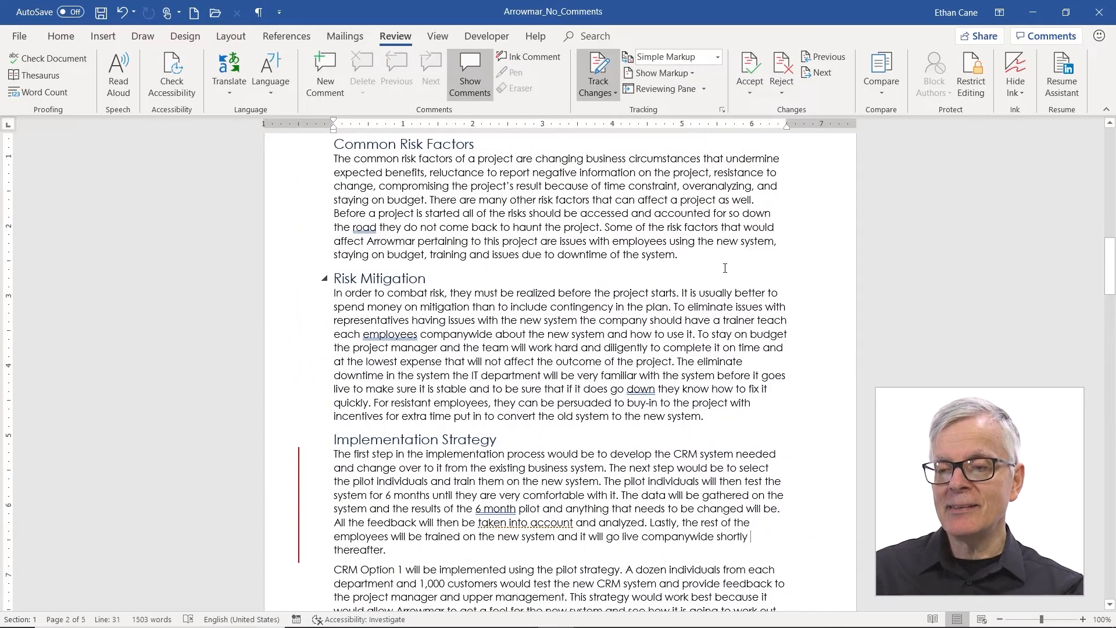
pyautogui.scroll(9, 725, 268)
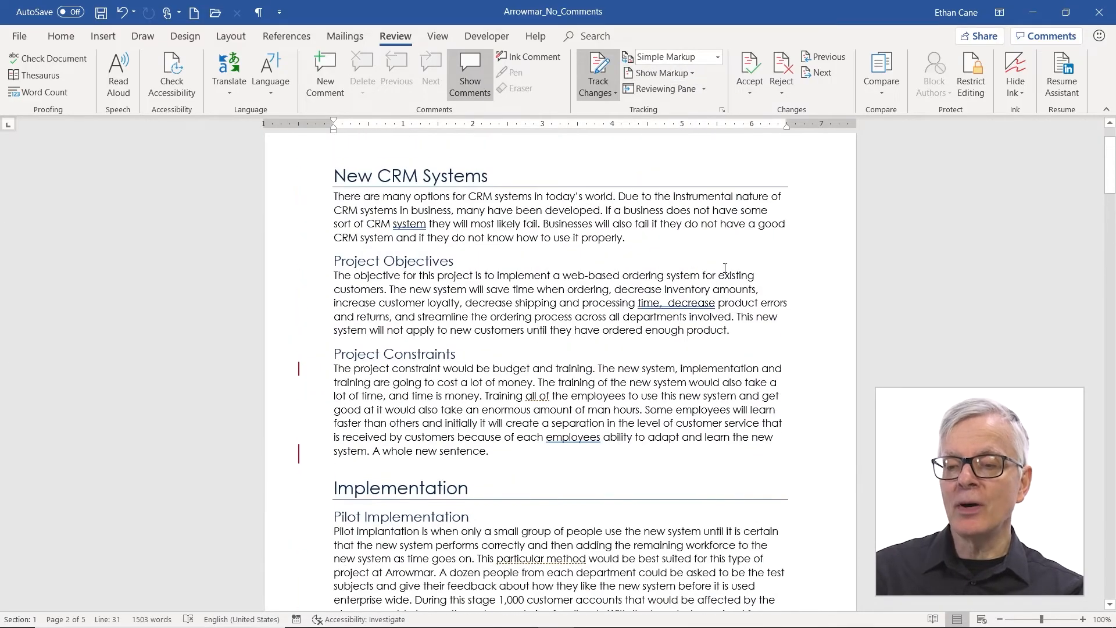
pyautogui.scroll(-1, 725, 268)
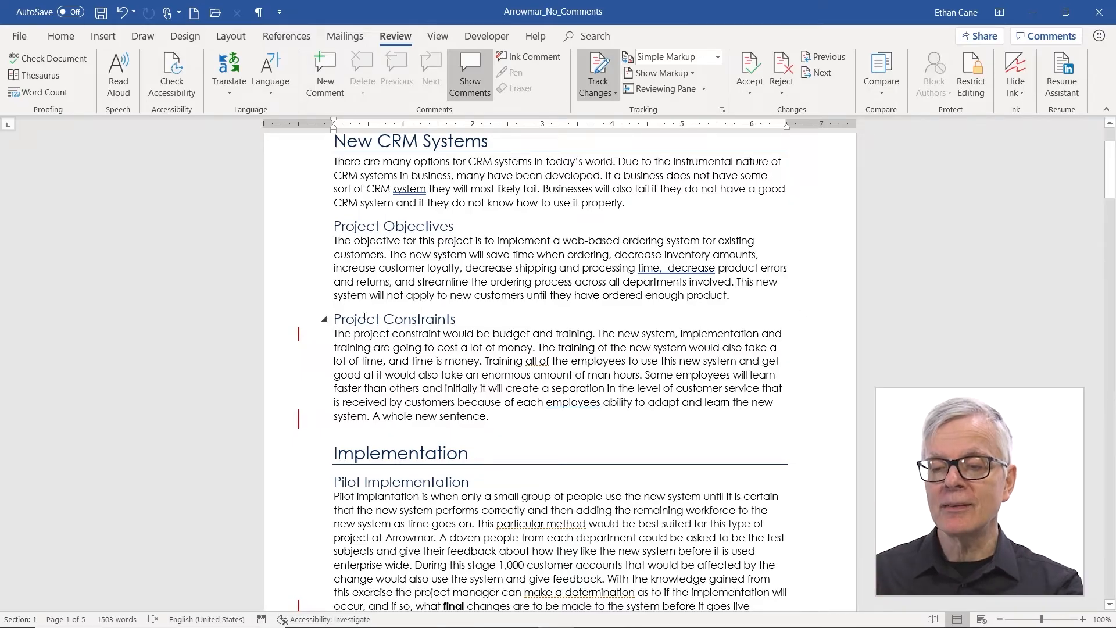
pyautogui.click(299, 336)
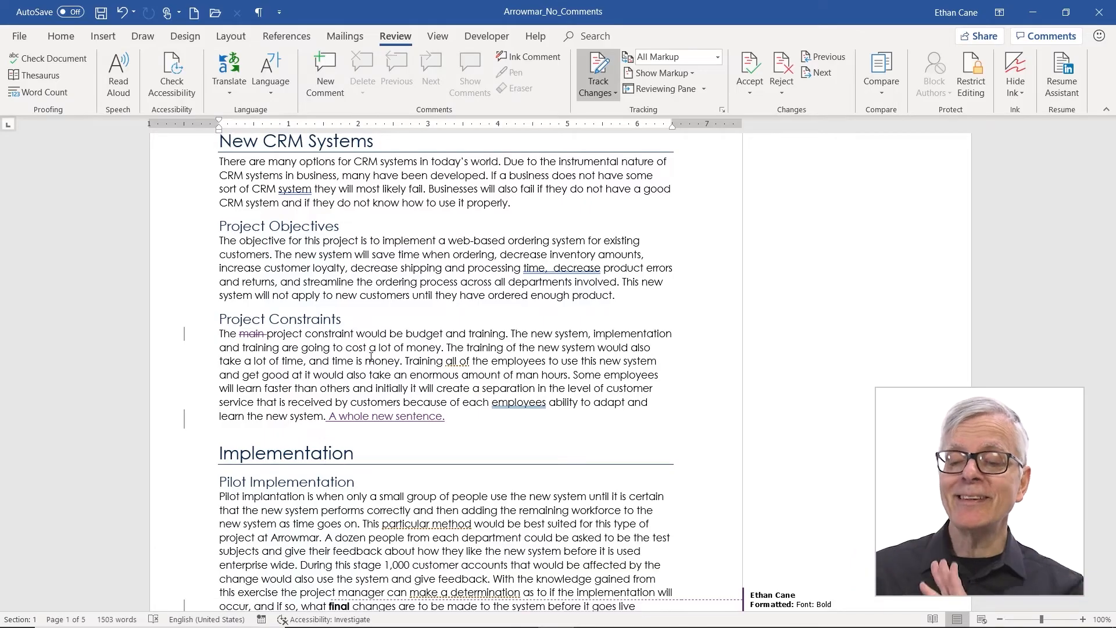
pyautogui.click(184, 337)
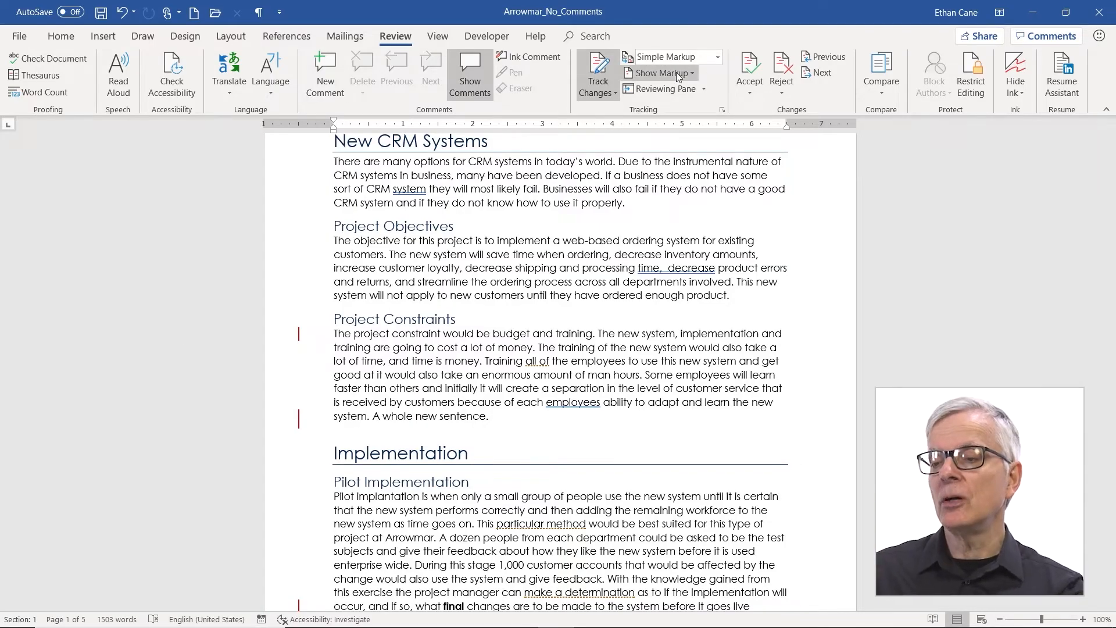
pyautogui.click(717, 61)
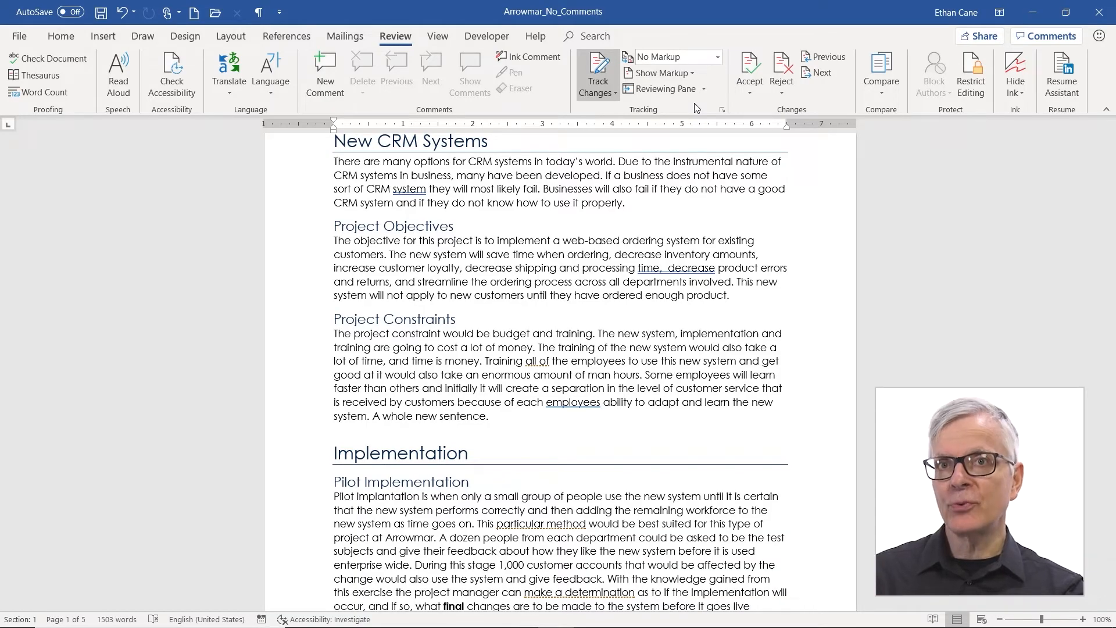
# Step: Set Display for Review to Original, restoring 'main' in Project Constraints
pyautogui.click(718, 57)
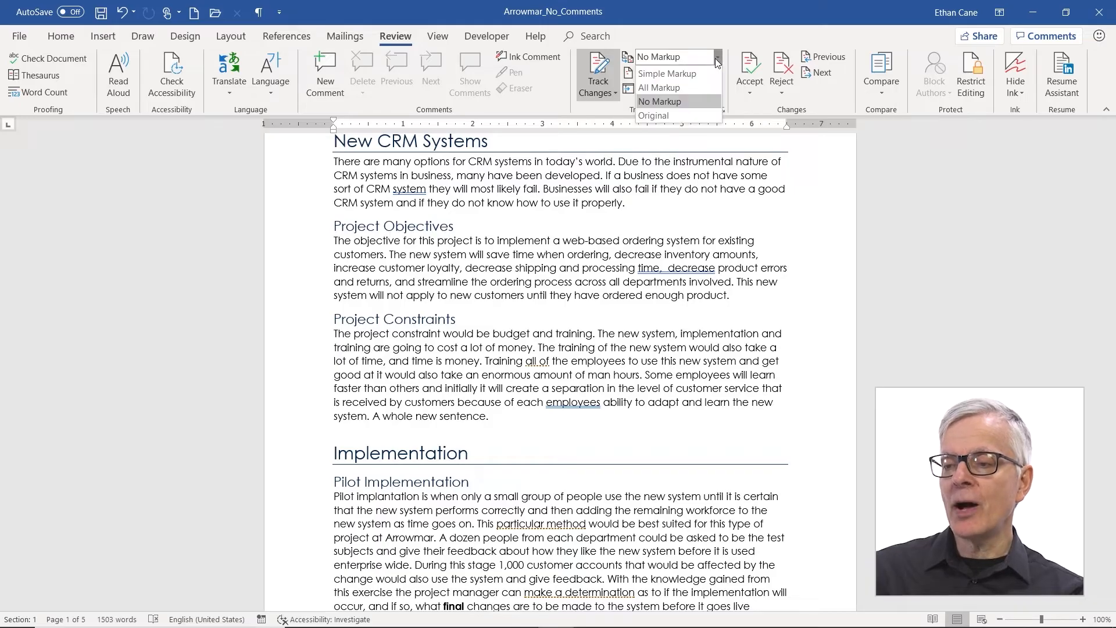
pyautogui.click(684, 116)
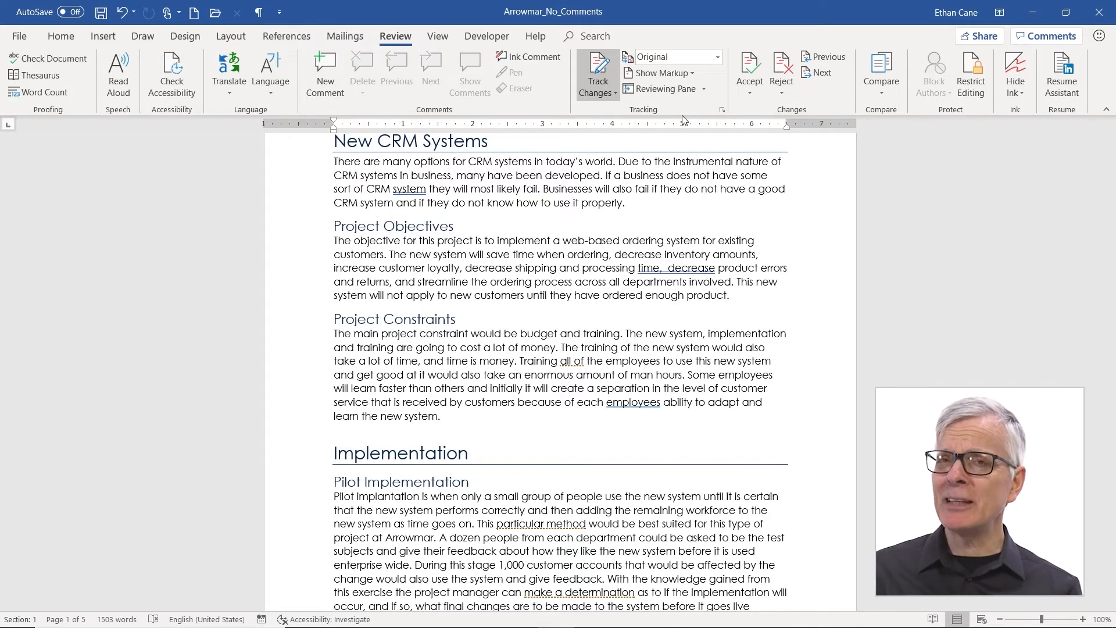
pyautogui.click(713, 56)
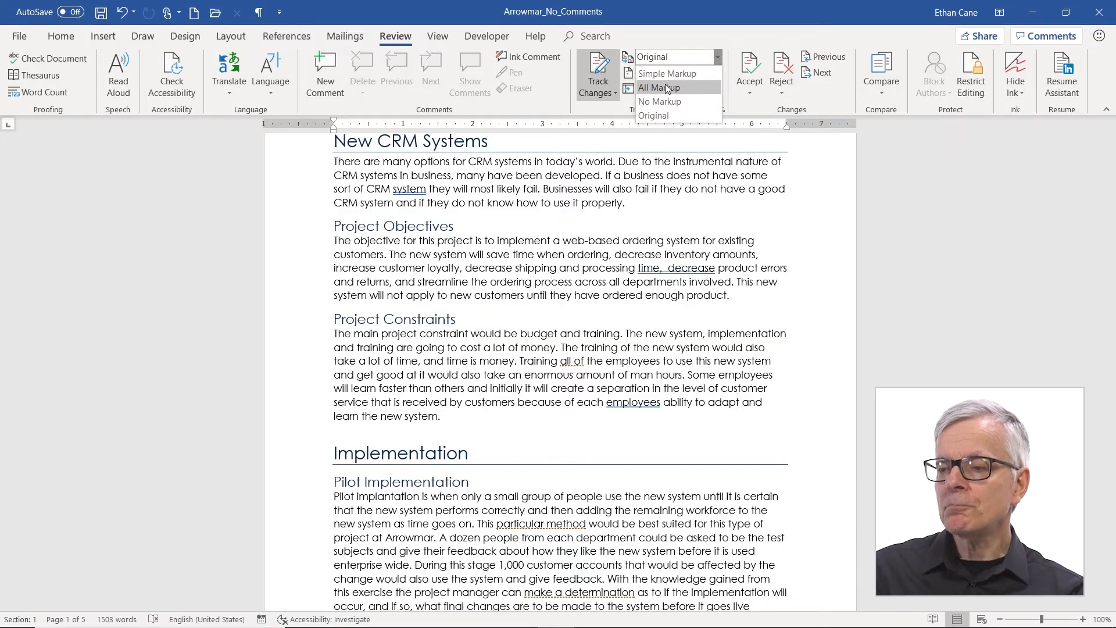
# Step: Switch to All Markup, toggle Insertions and Deletions off and on, and uncheck Formatting
pyautogui.click(668, 88)
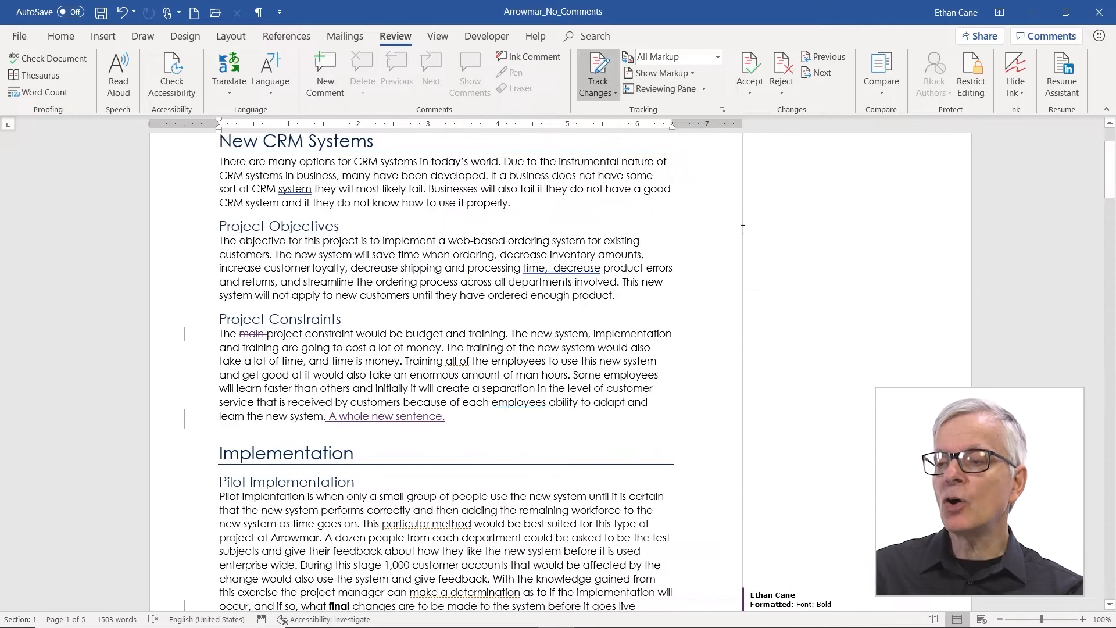
pyautogui.click(693, 73)
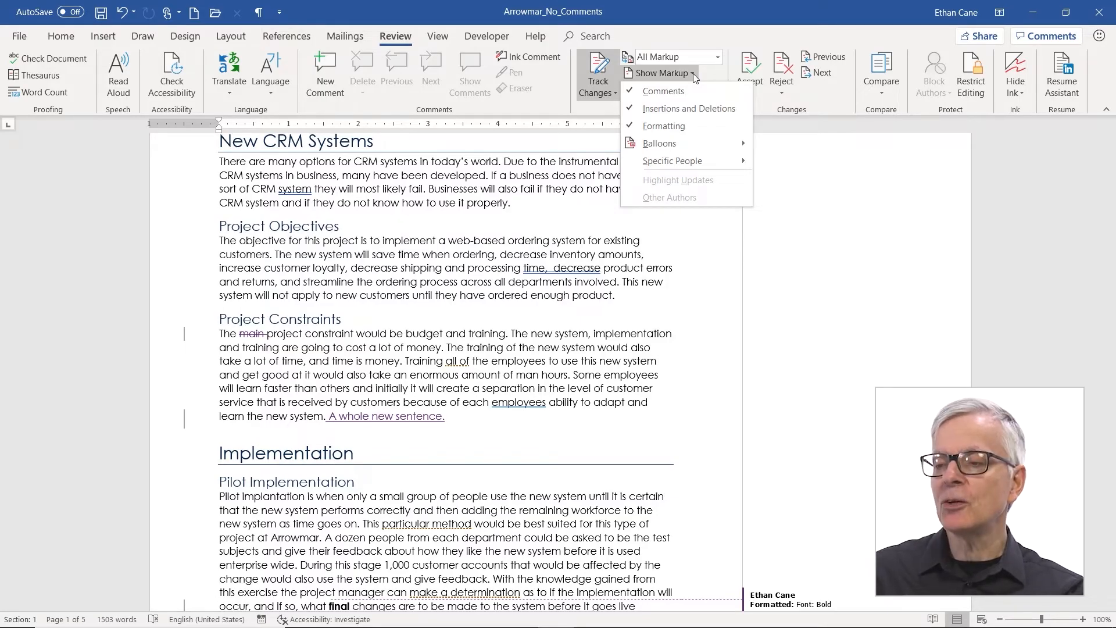
pyautogui.click(695, 110)
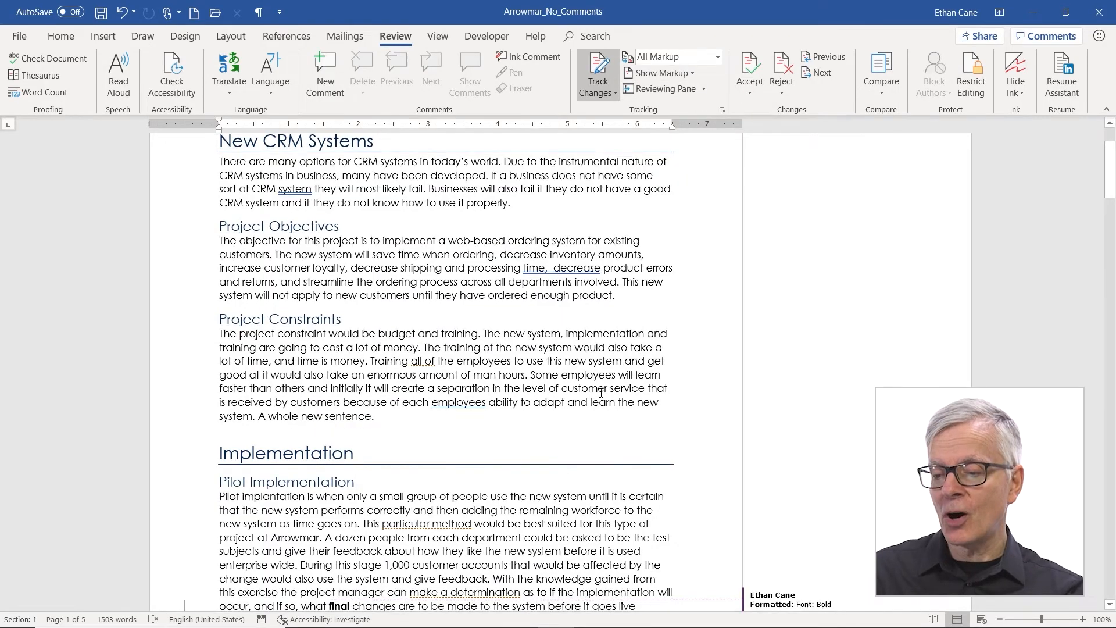
pyautogui.scroll(-3, 602, 400)
pyautogui.scroll(2, 600, 401)
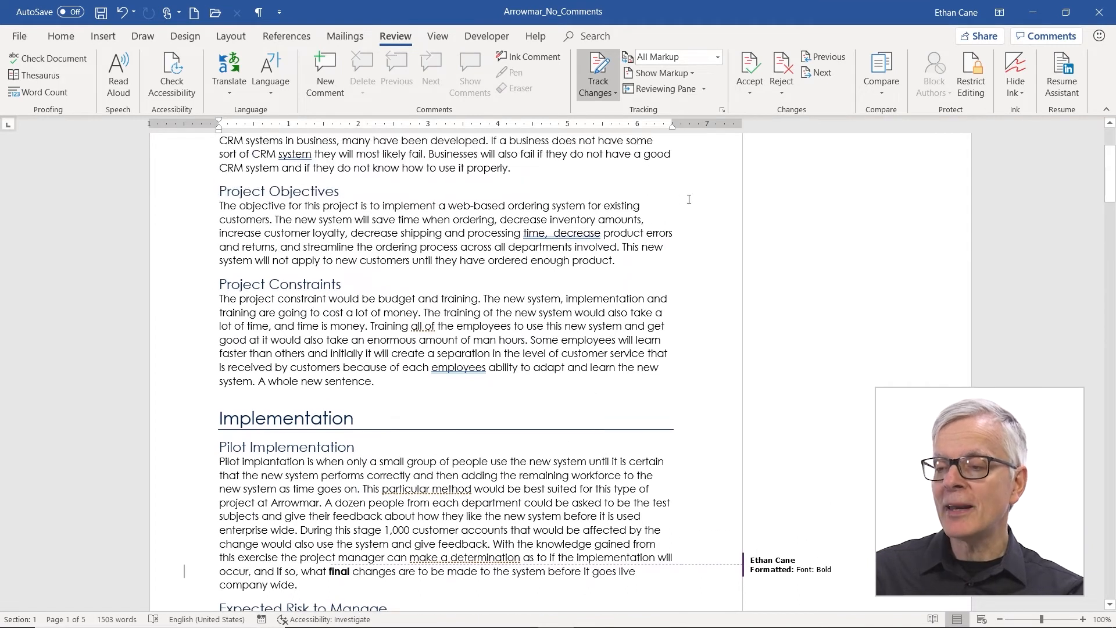
pyautogui.click(690, 75)
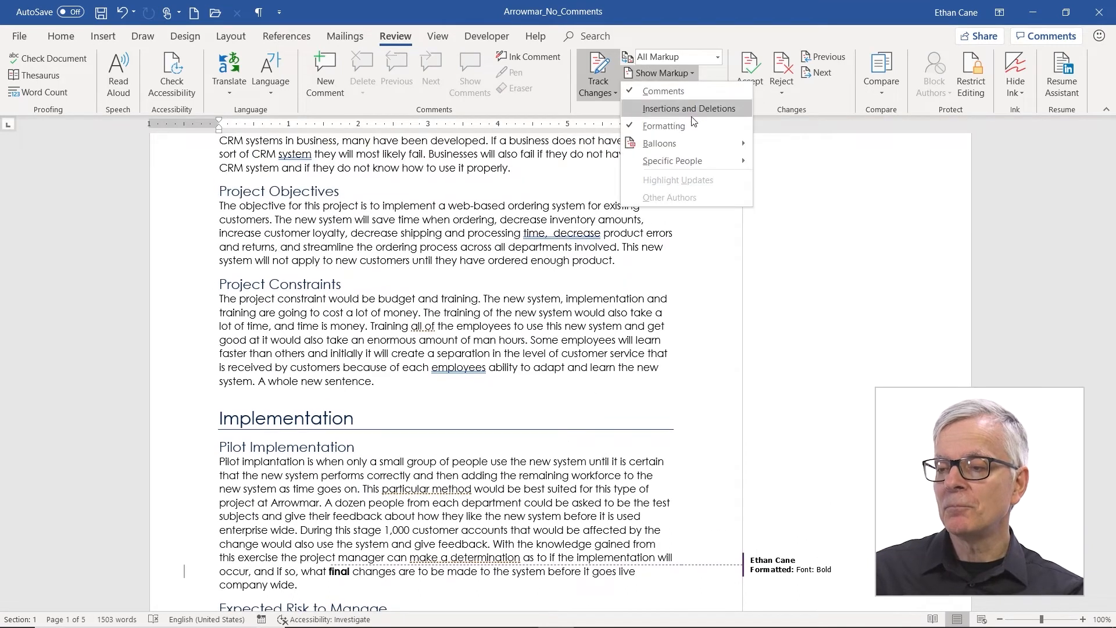
pyautogui.click(694, 120)
pyautogui.click(690, 75)
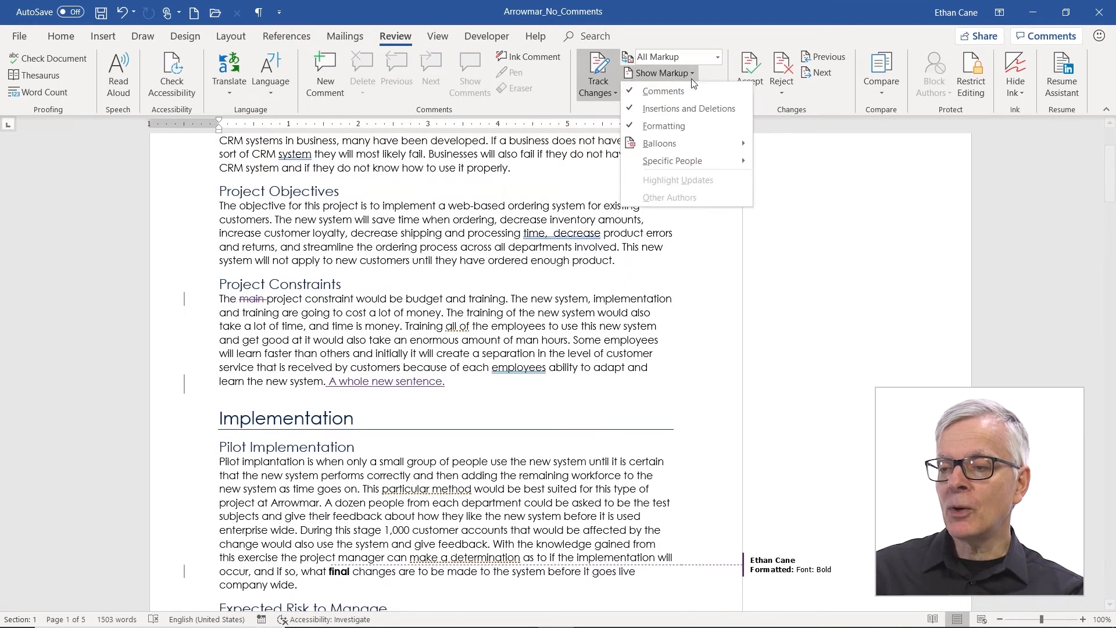
pyautogui.click(688, 127)
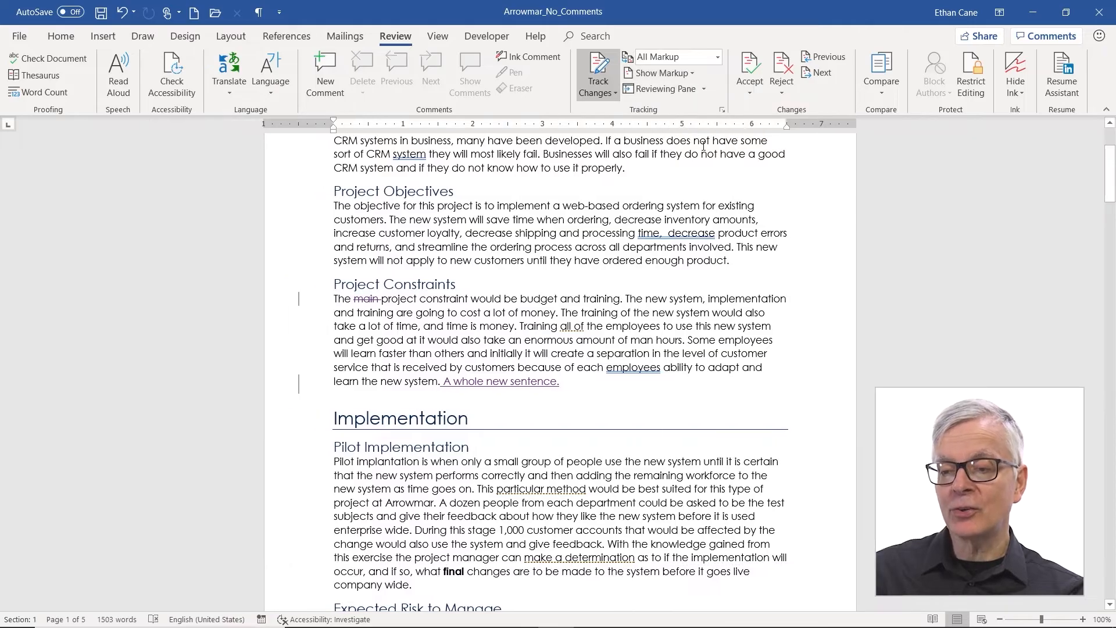
# Step: Re-check Formatting in Show Markup and set Balloons to Show All Revisions Inline
pyautogui.click(692, 74)
pyautogui.click(691, 125)
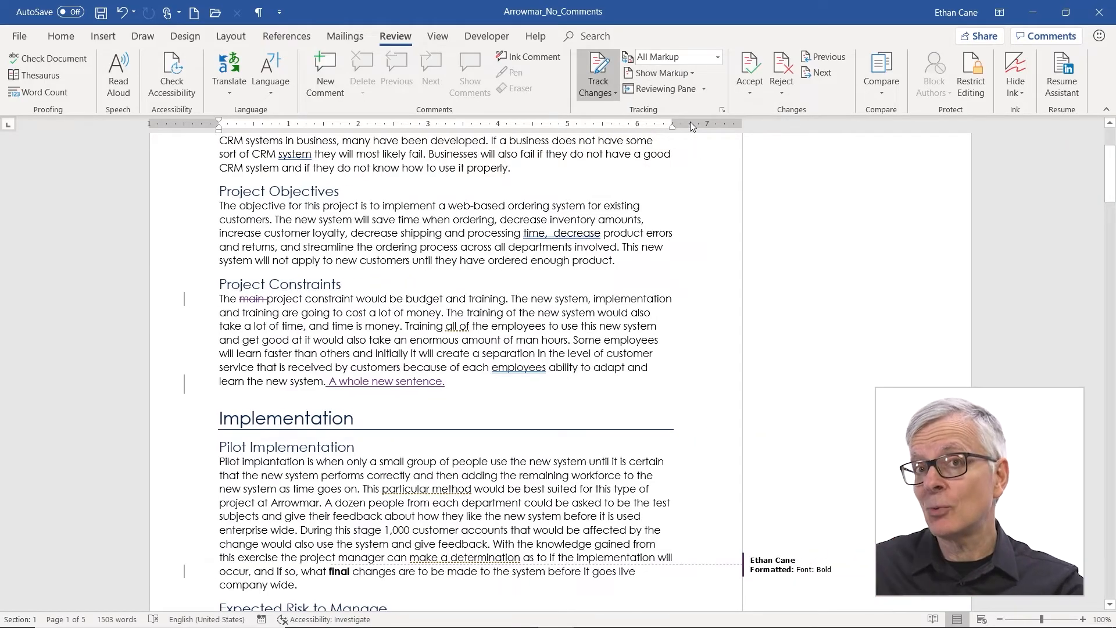
pyautogui.click(693, 74)
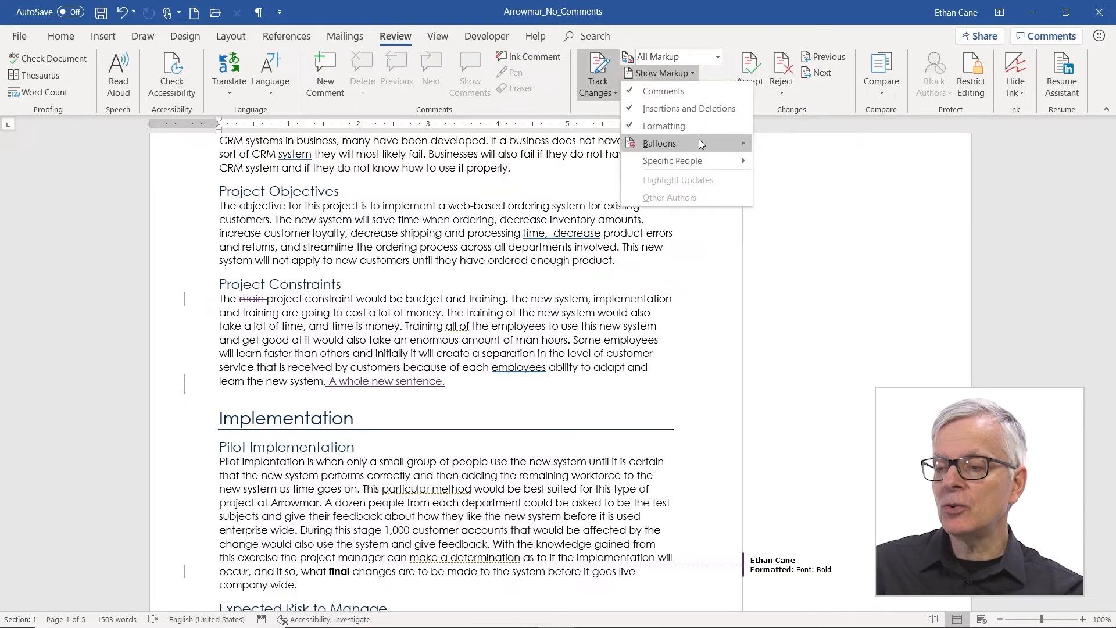
pyautogui.moveTo(700, 143)
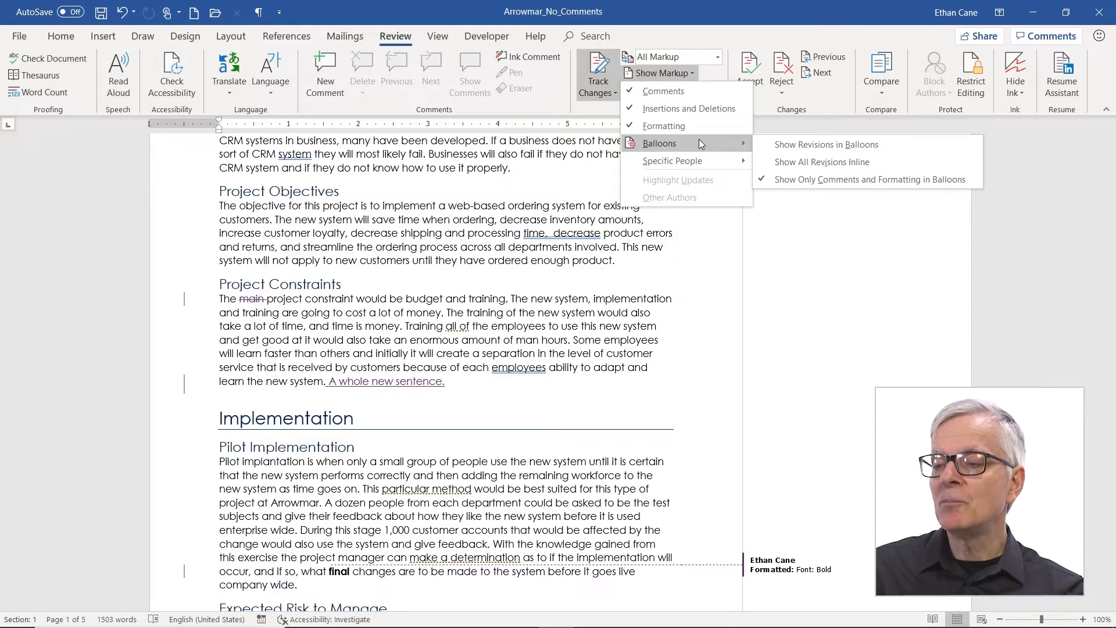
pyautogui.click(794, 164)
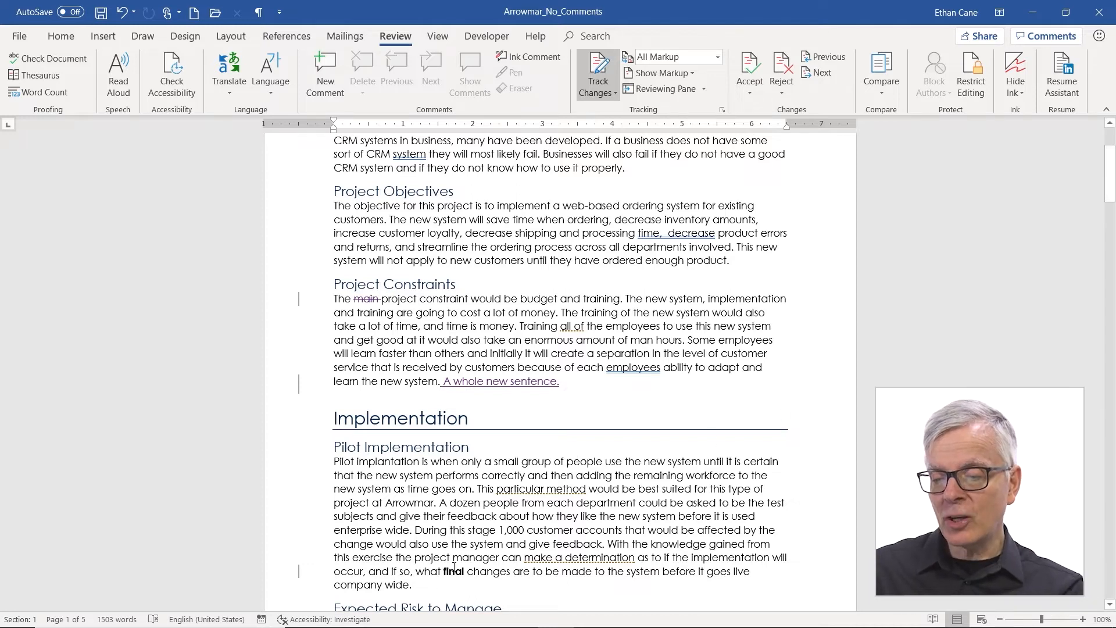
pyautogui.moveTo(454, 567)
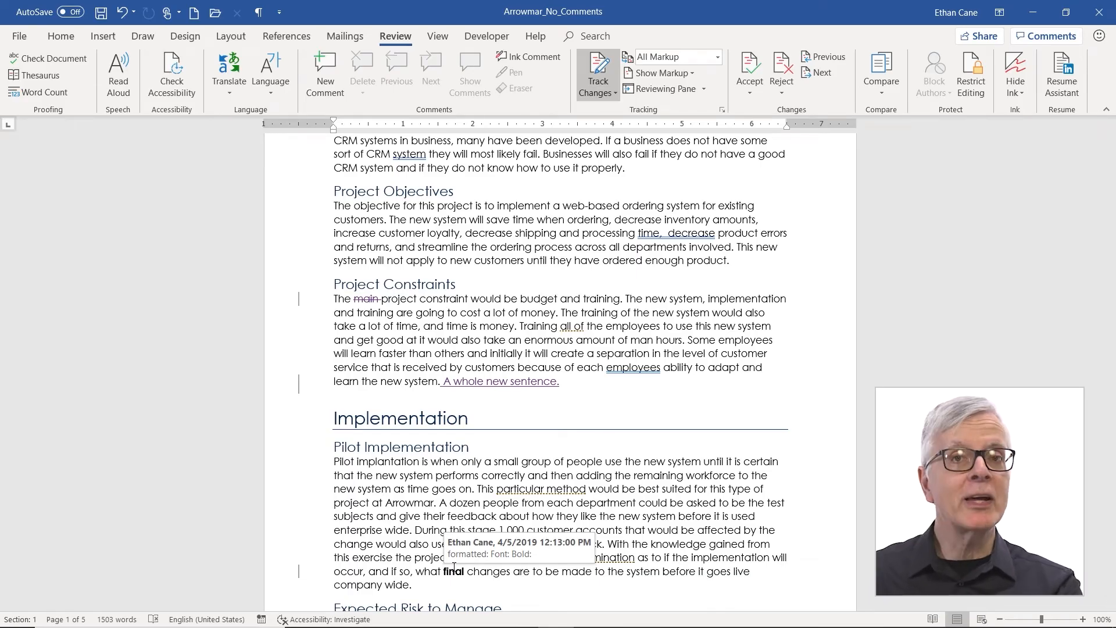
# Step: Set Show Markup Balloons to Show Only Comments and Formatting in Balloons
pyautogui.click(693, 74)
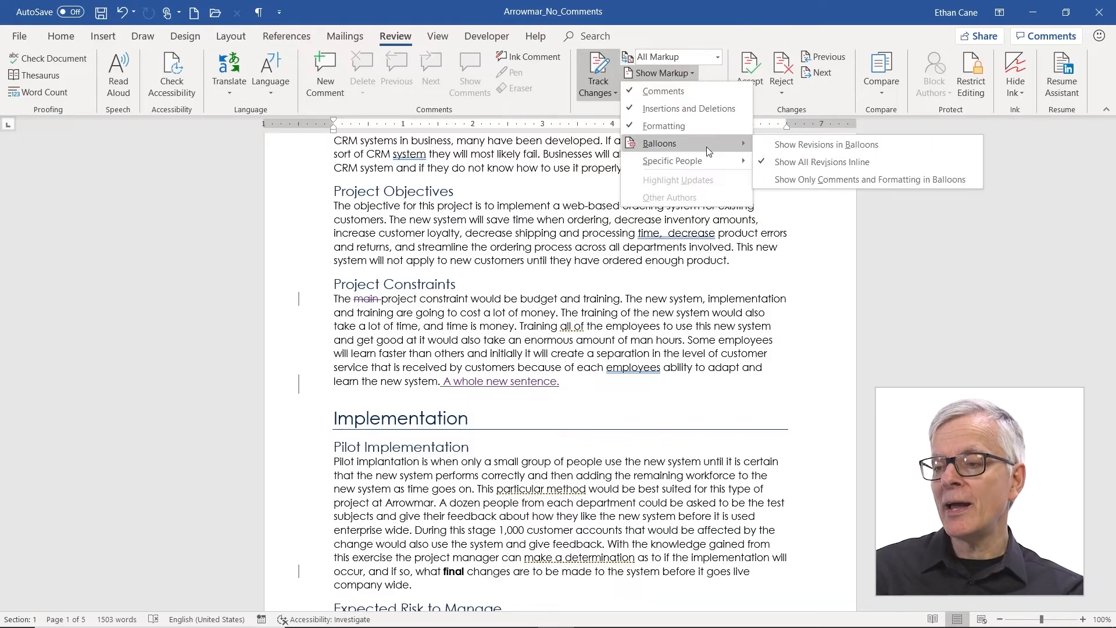
pyautogui.click(784, 182)
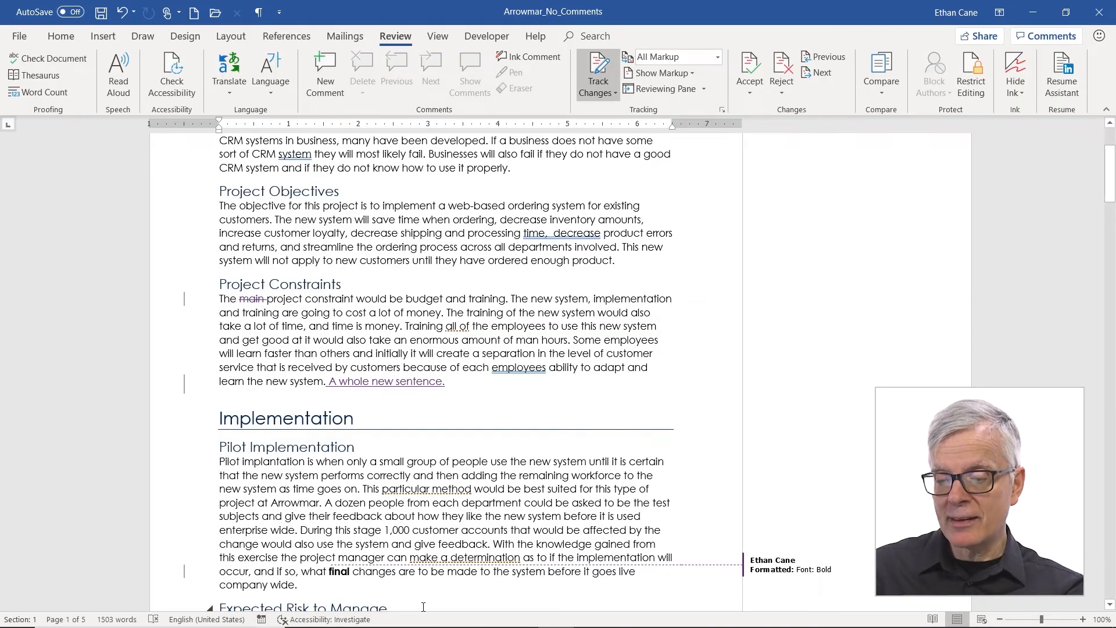
# Step: Add the Track Changes status to the status bar, then toggle tracking off and back on
pyautogui.rightClick(433, 621)
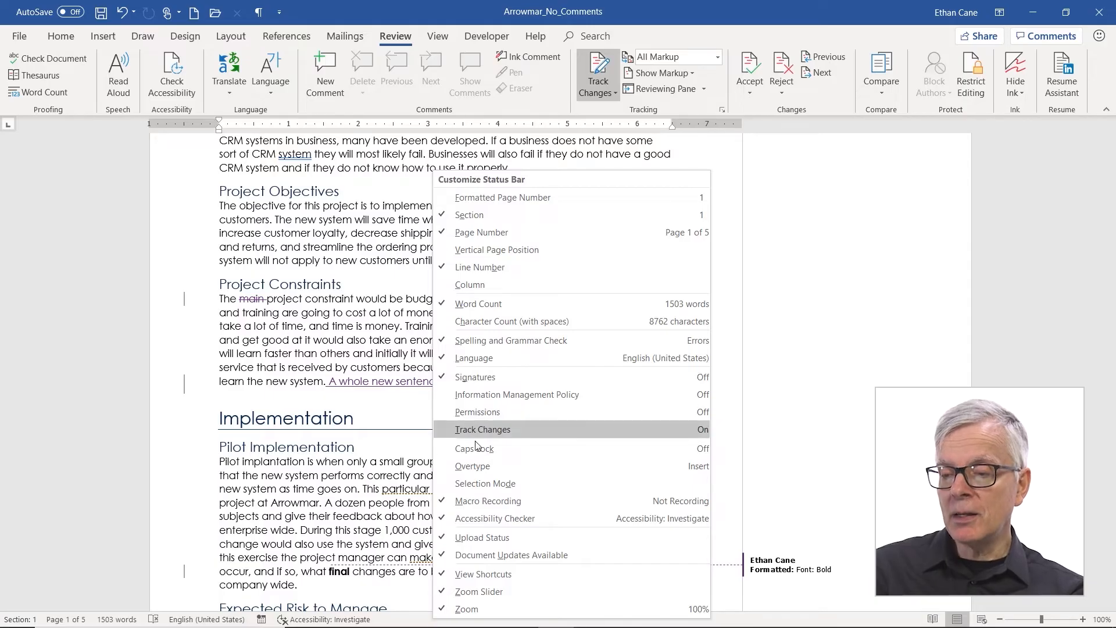
pyautogui.click(484, 428)
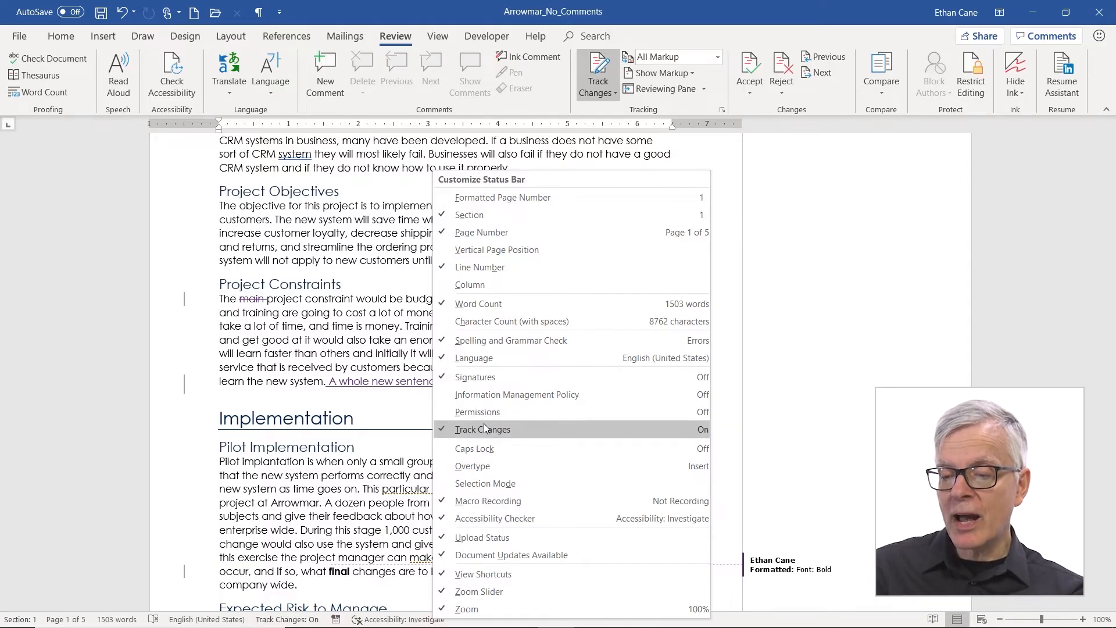
pyautogui.click(310, 421)
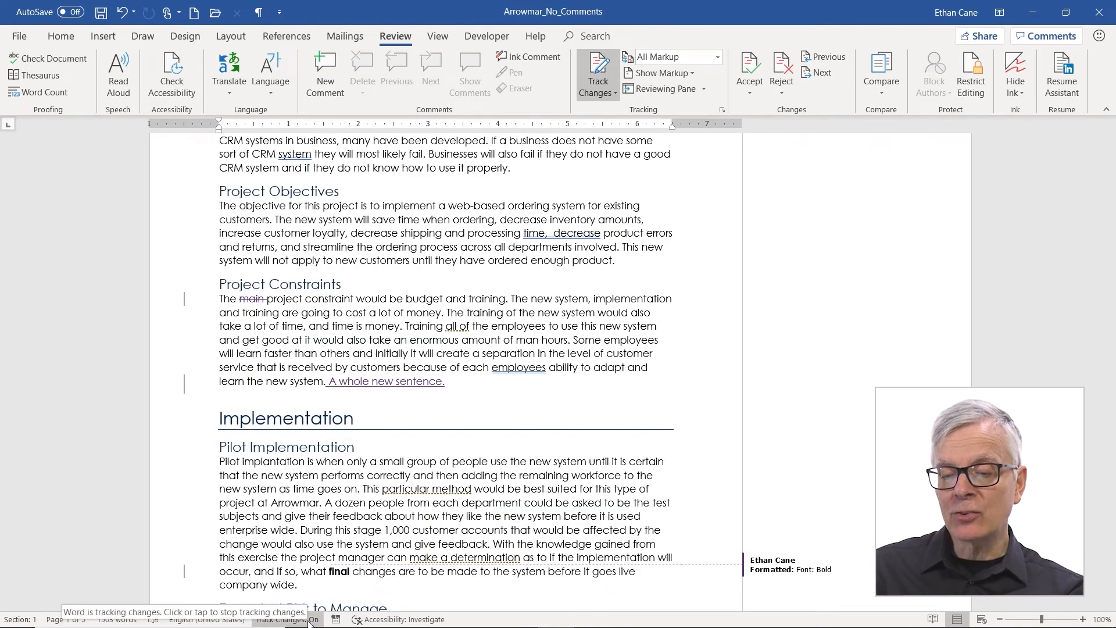
pyautogui.click(309, 620)
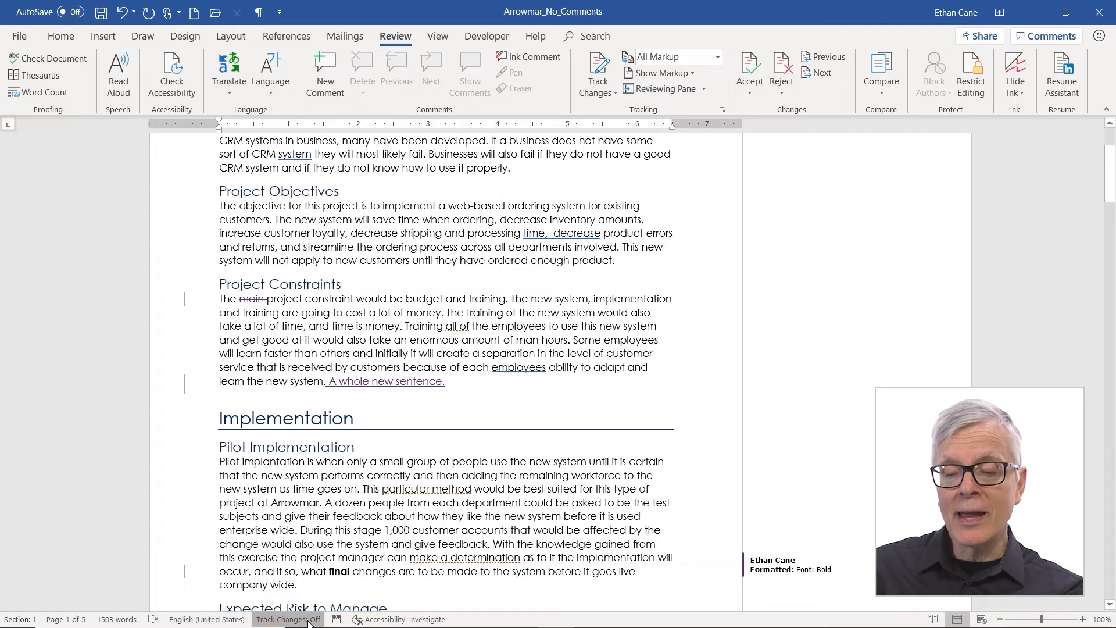
pyautogui.click(309, 620)
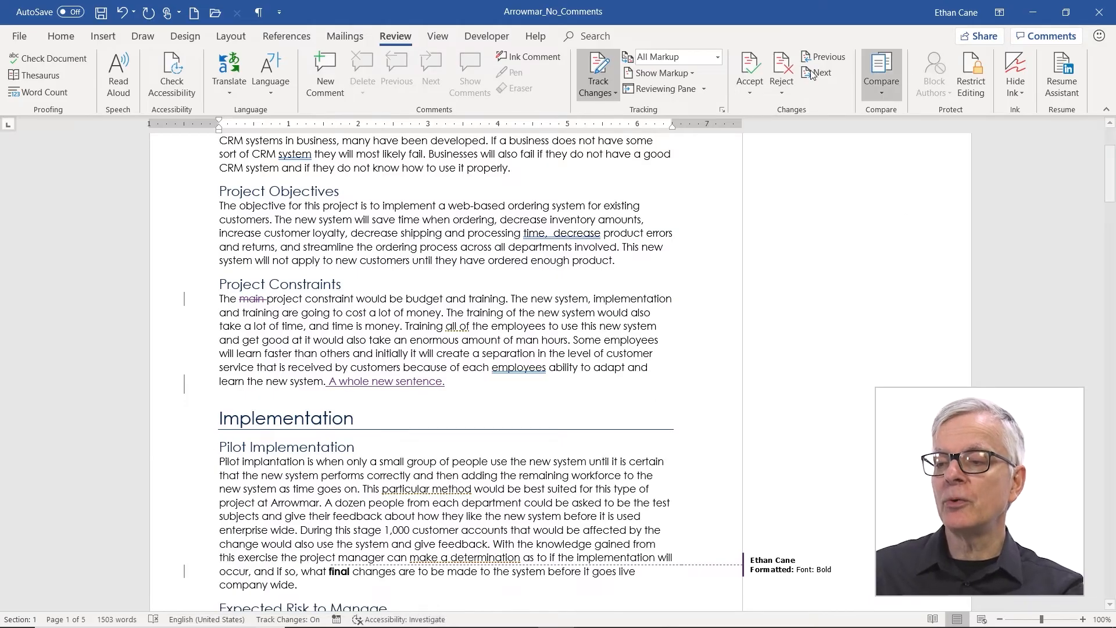
# Step: Open the Reviewing Pane listing all five tracked revisions
pyautogui.click(665, 90)
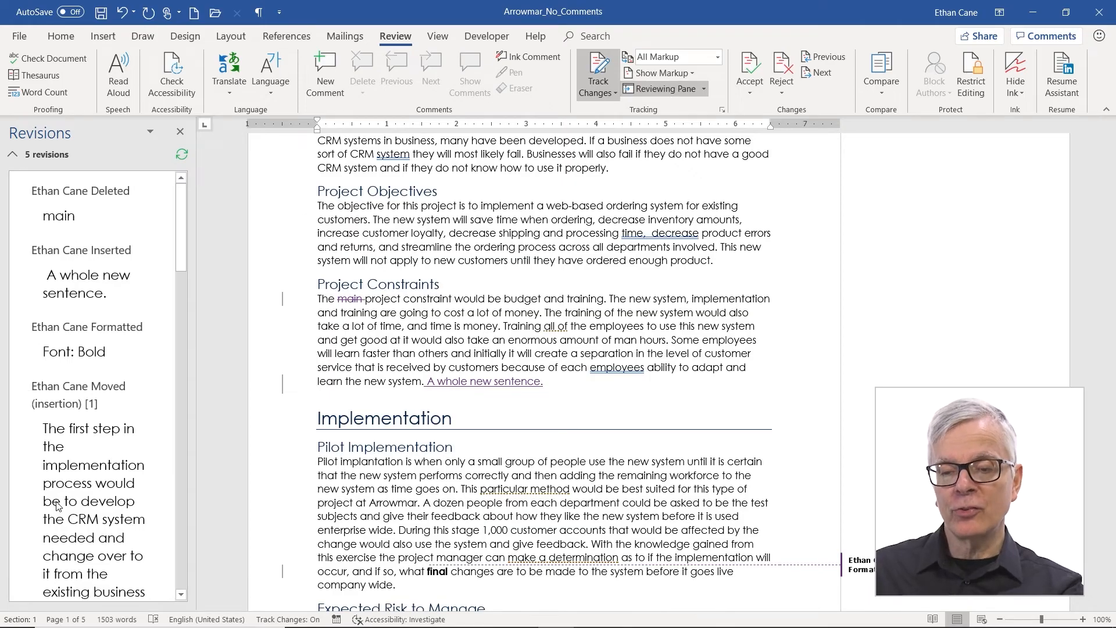
pyautogui.scroll(-4, 58, 504)
pyautogui.scroll(4, 55, 504)
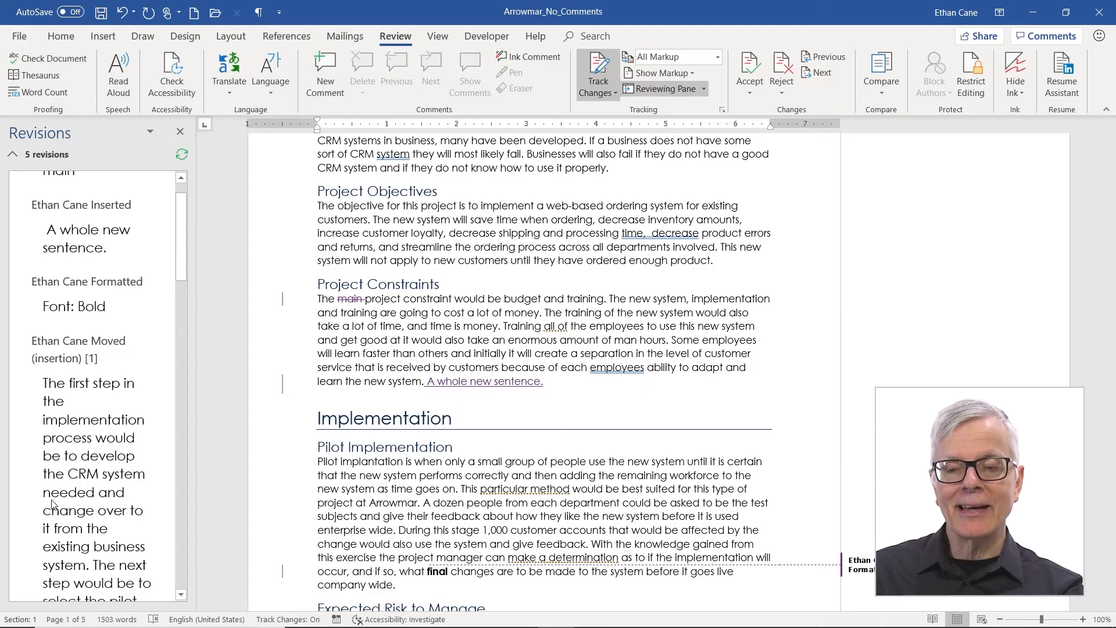
# Step: Jump to the inserted sentence, the moved paragraph, and back to the deleted word 'main'
pyautogui.click(77, 250)
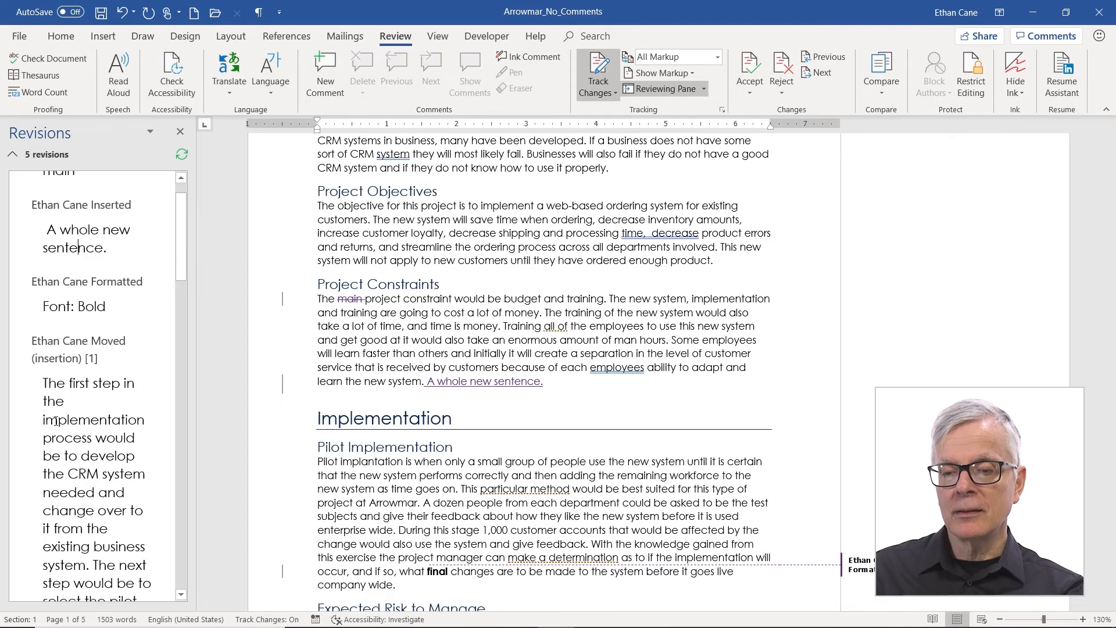
pyautogui.click(55, 421)
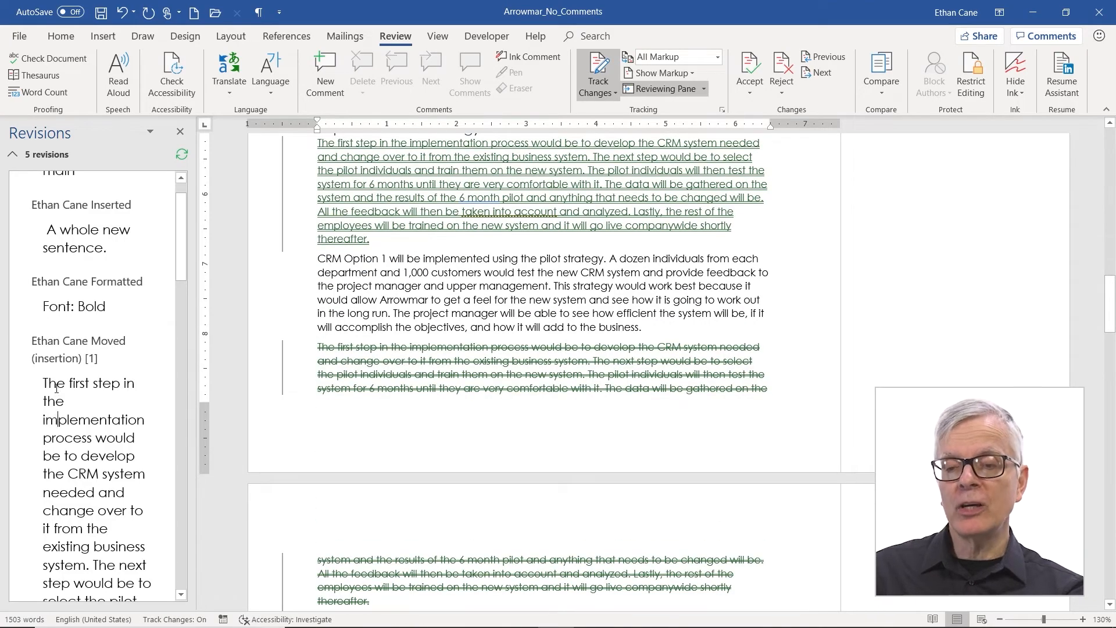
pyautogui.scroll(1, 115, 275)
pyautogui.click(68, 216)
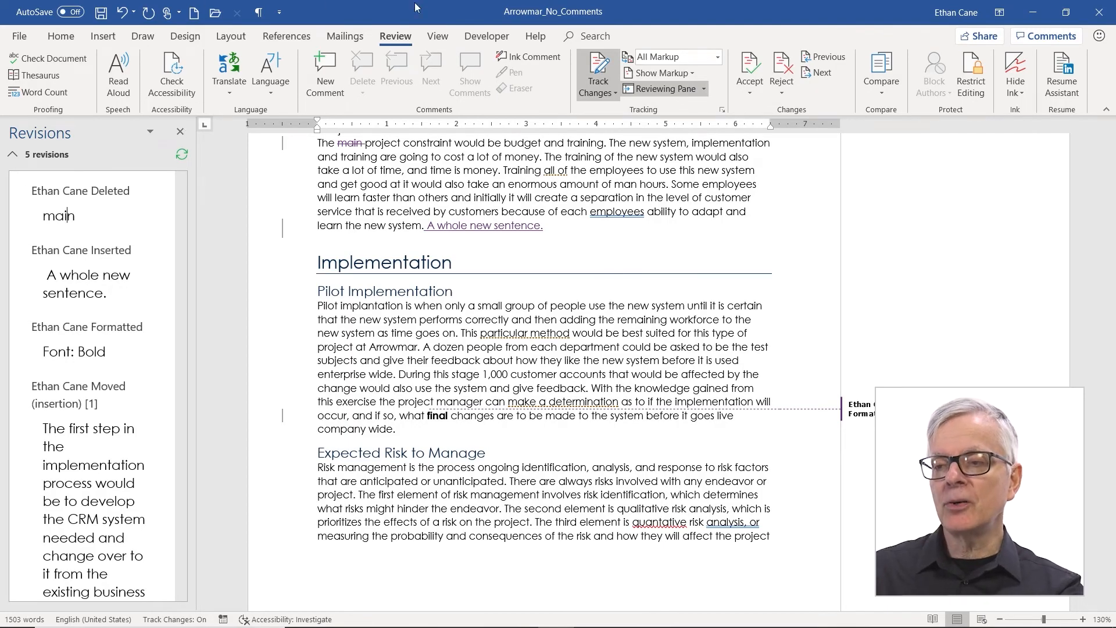
# Step: With tracking off, type test text 'fdsa fds' after 'A whole new sentence.' and undo it
pyautogui.click(610, 72)
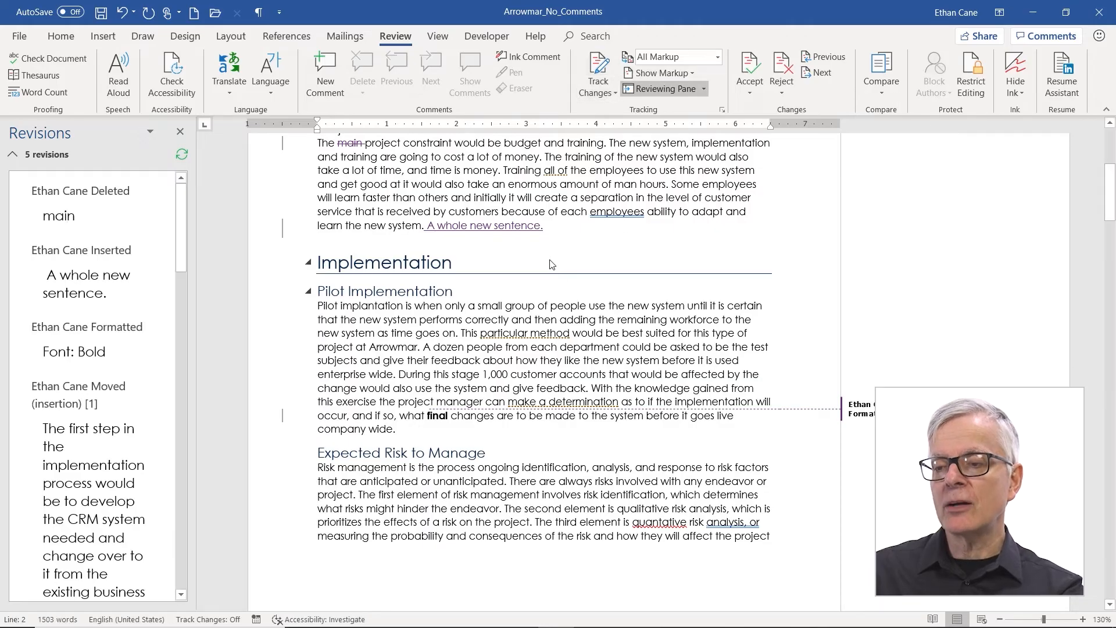
pyautogui.click(565, 231)
pyautogui.write('fdsa fds')
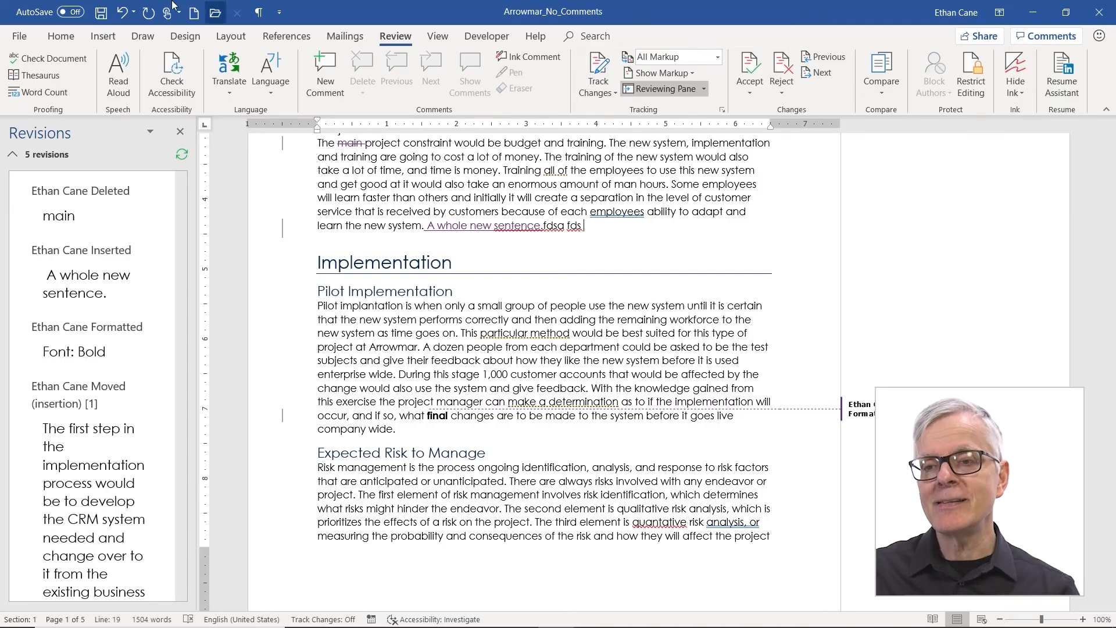
pyautogui.click(123, 13)
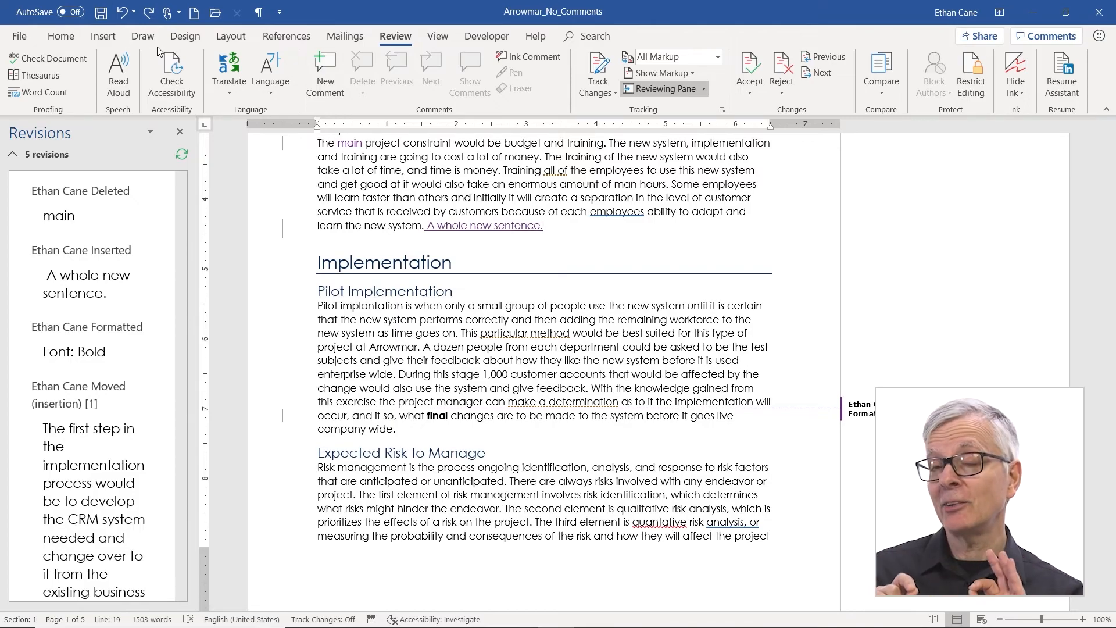
pyautogui.click(605, 92)
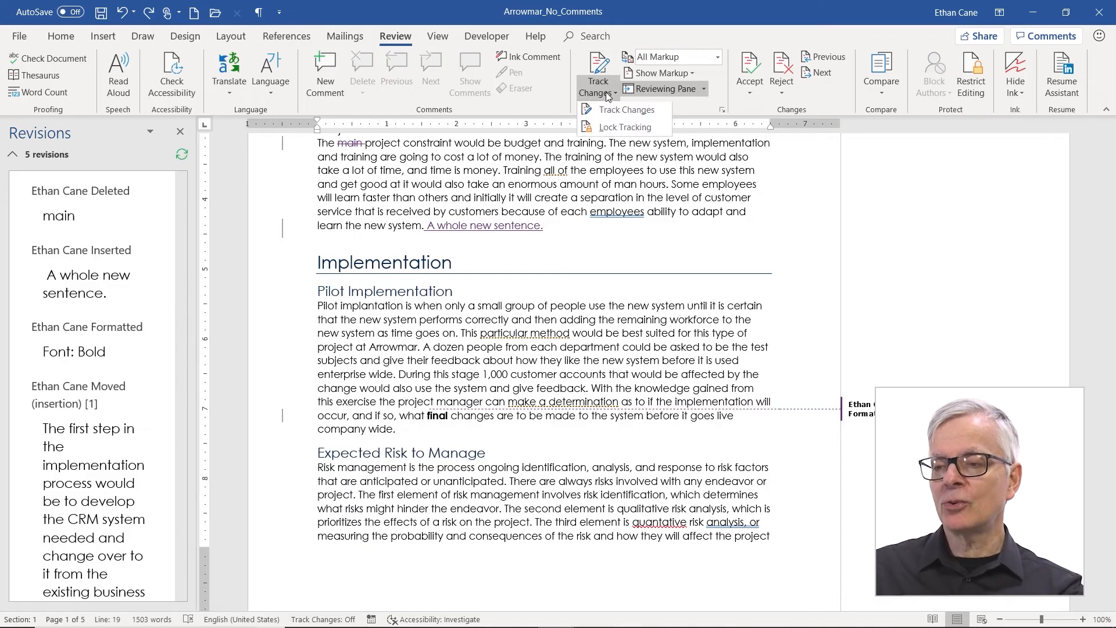
# Step: Lock tracking with a confirmed password, then type 'fd' into 'take' to test it
pyautogui.click(618, 136)
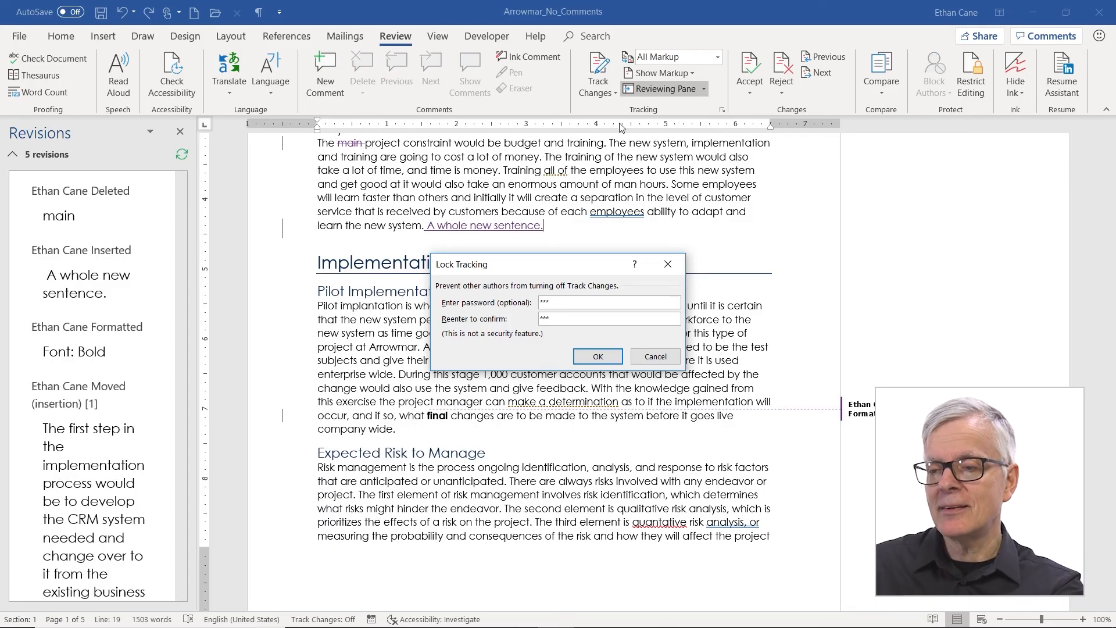
pyautogui.click(592, 360)
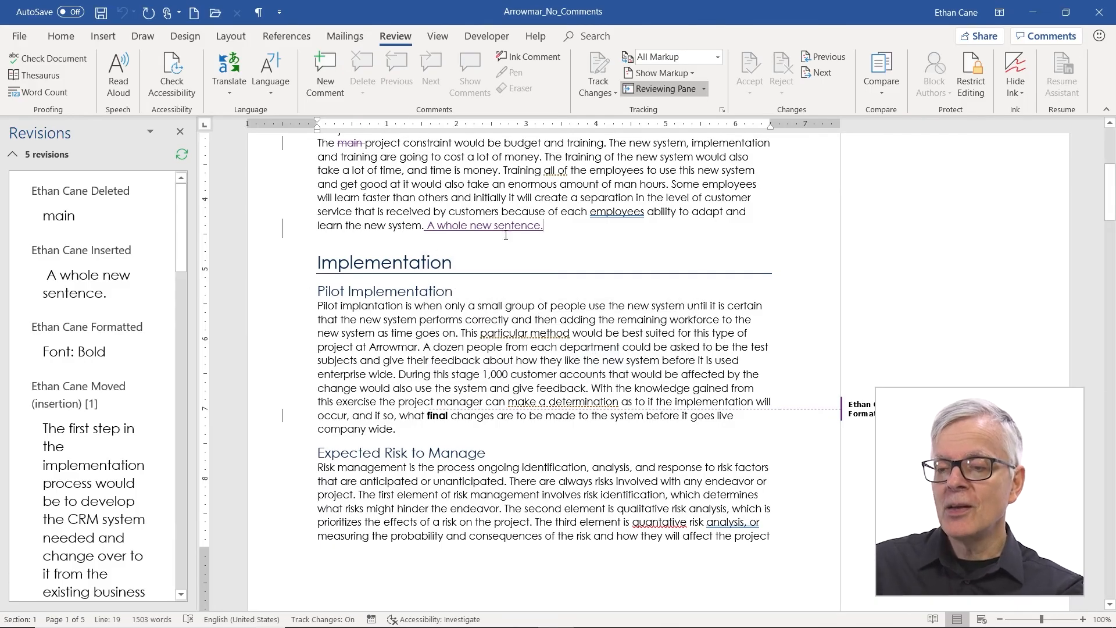
pyautogui.write('fd')
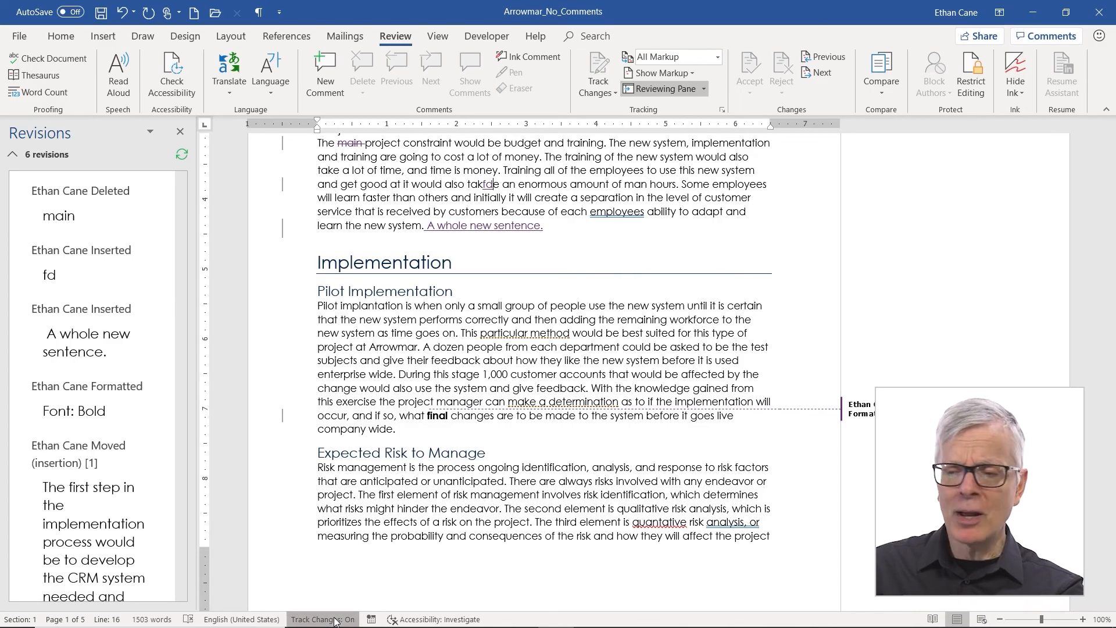
# Step: Try unlocking tracking with an incorrect password and dismiss the error message
pyautogui.click(608, 89)
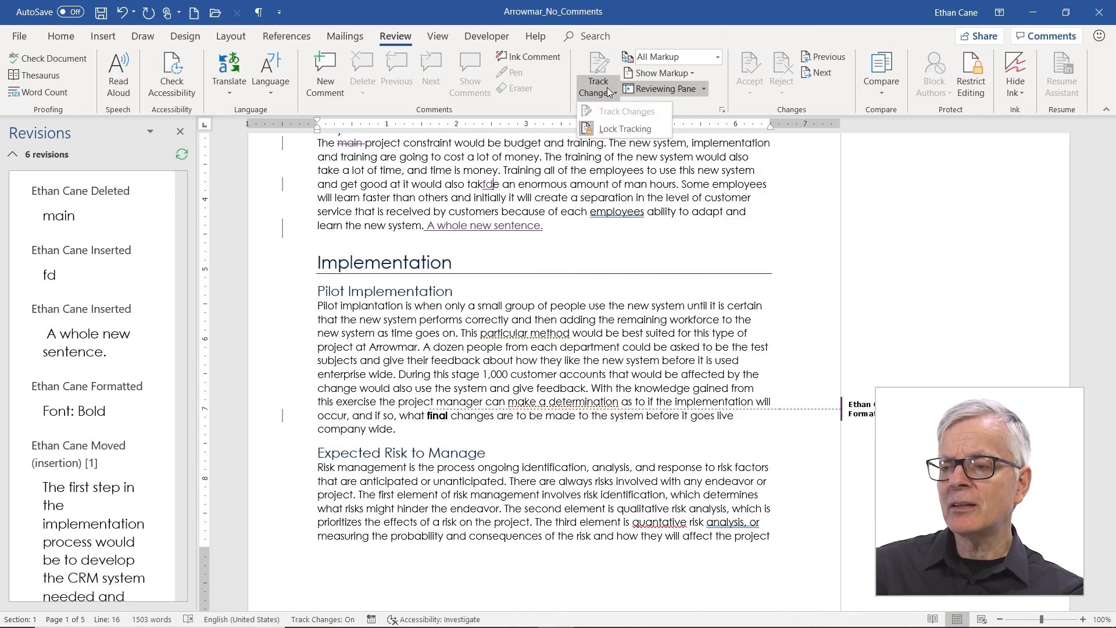
pyautogui.click(623, 129)
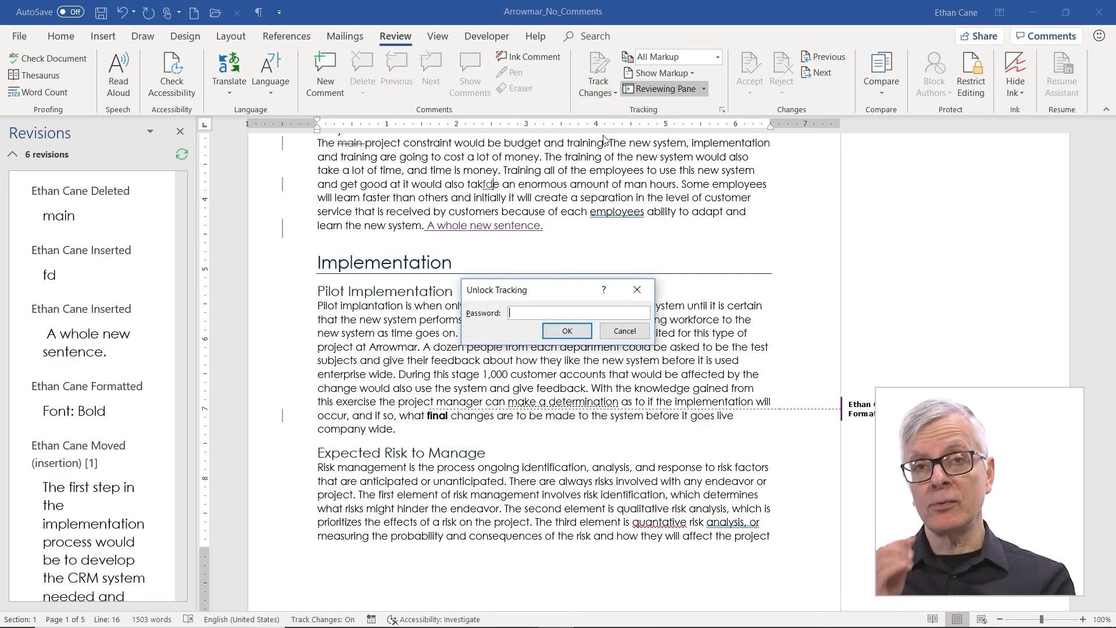
pyautogui.write('1234567')
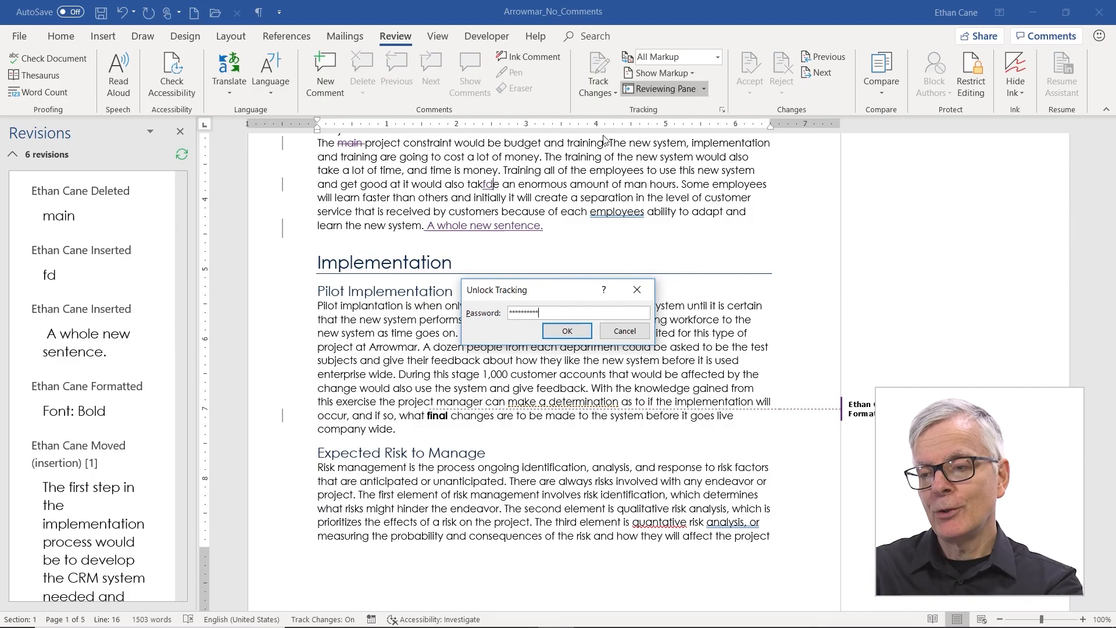
pyautogui.press('Return')
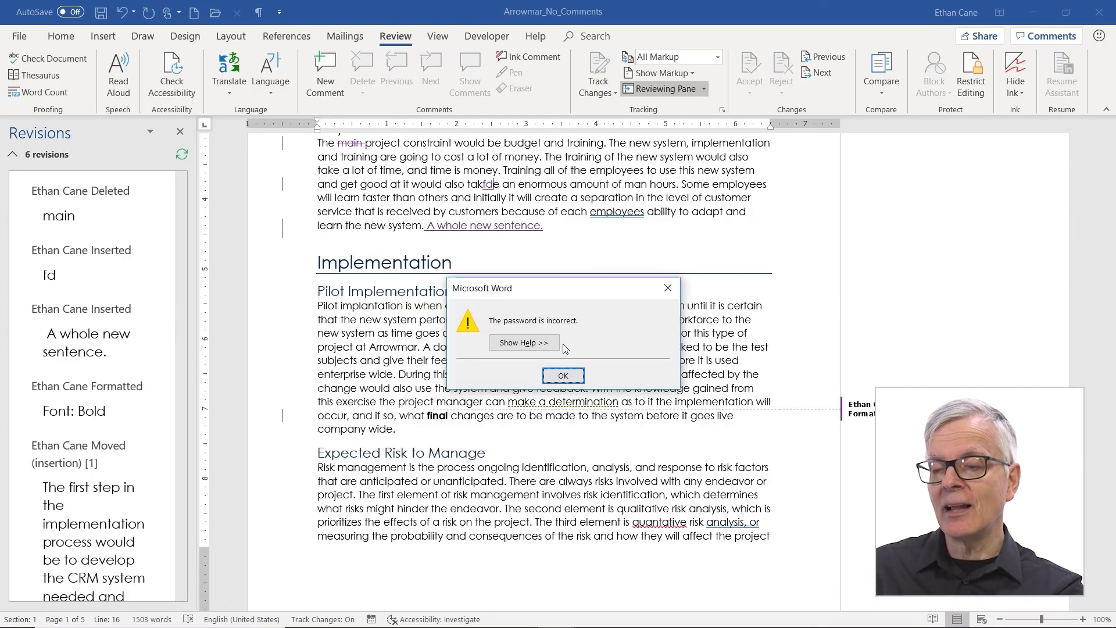
pyautogui.click(563, 375)
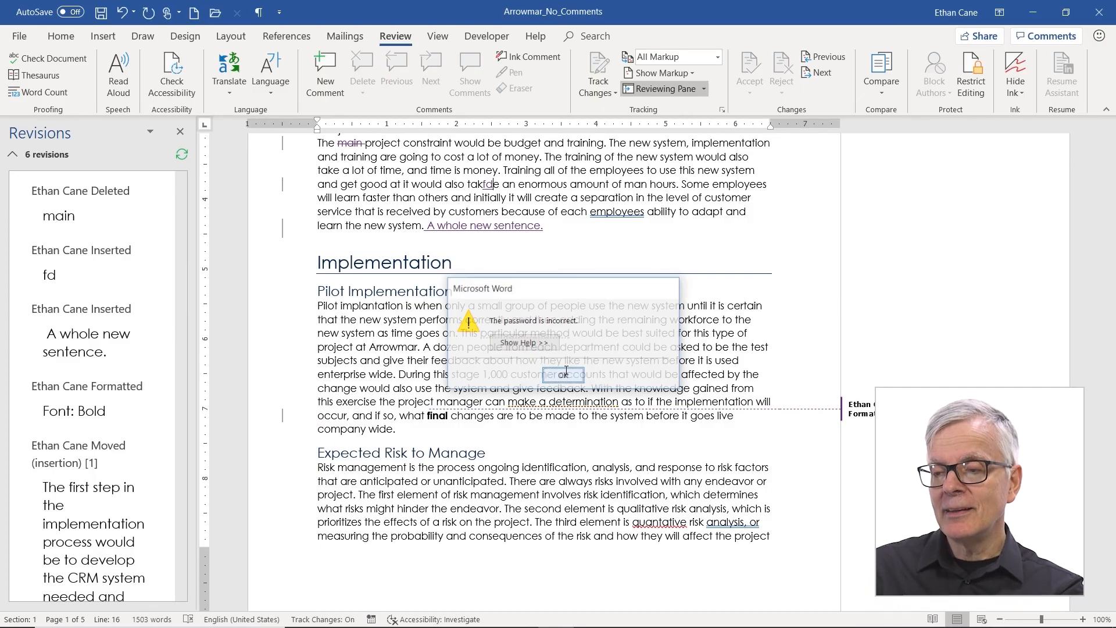
# Step: Unlock tracking with the correct password and switch Track Changes off
pyautogui.click(608, 91)
pyautogui.click(612, 125)
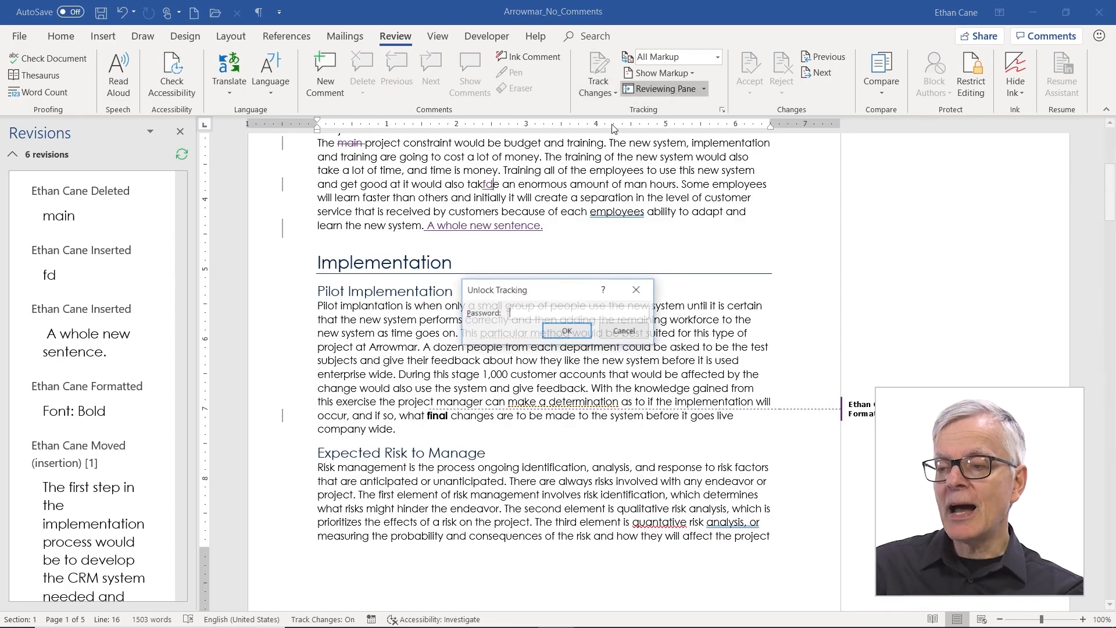
pyautogui.write('***')
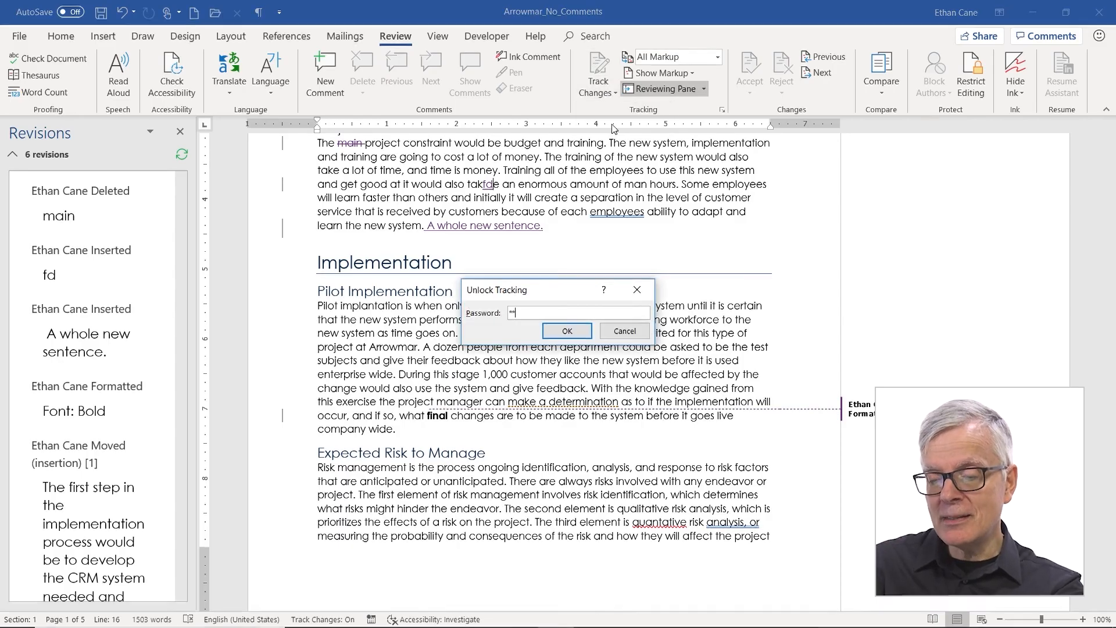
pyautogui.press('Return')
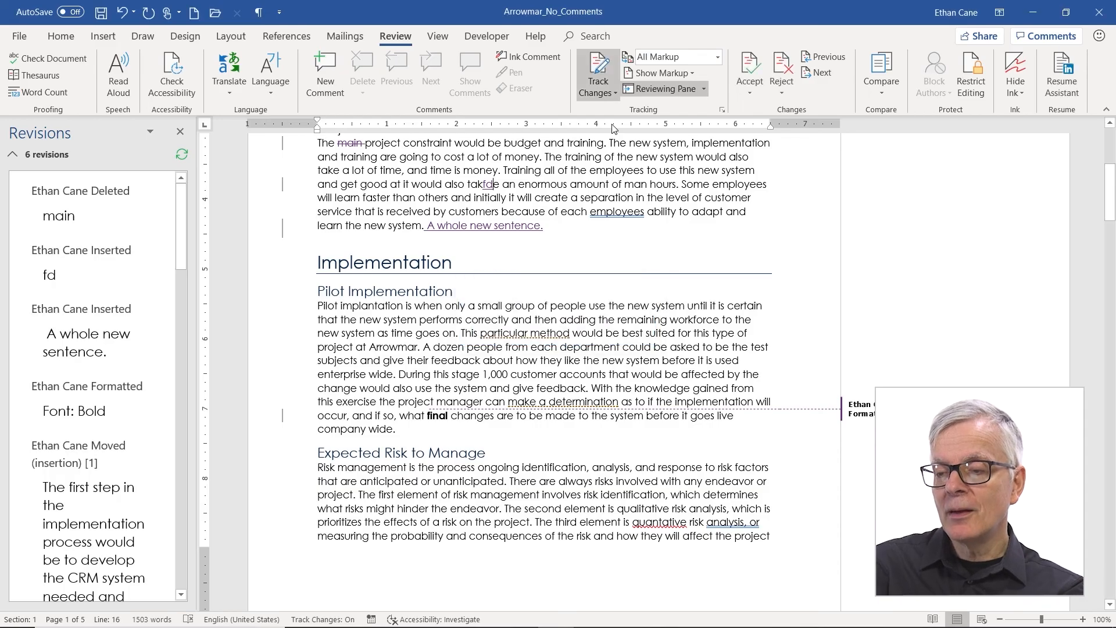
pyautogui.click(598, 68)
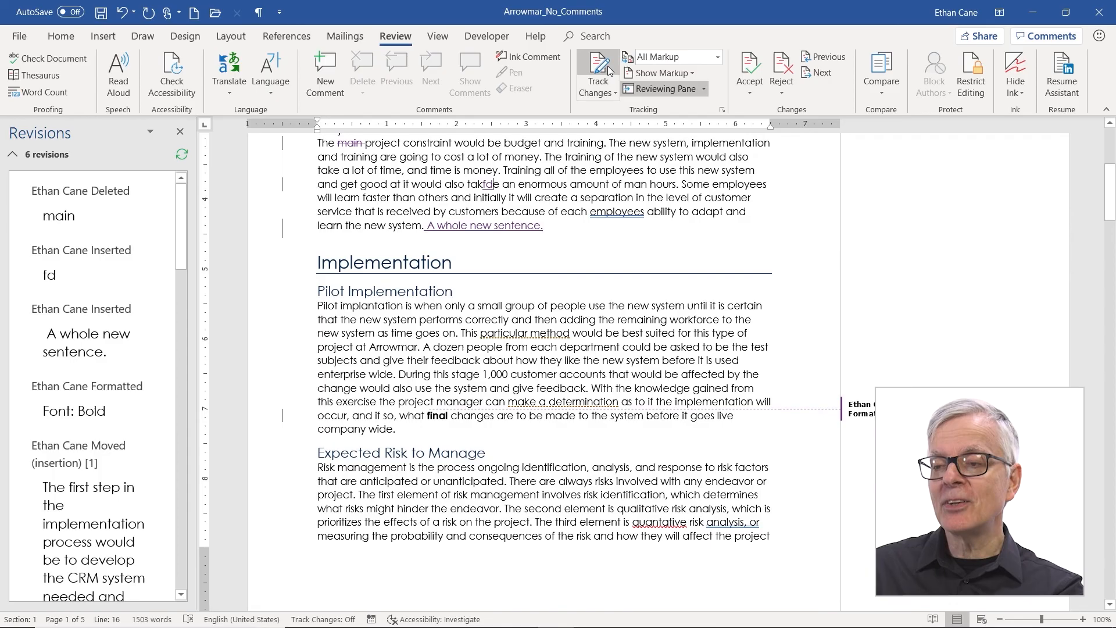